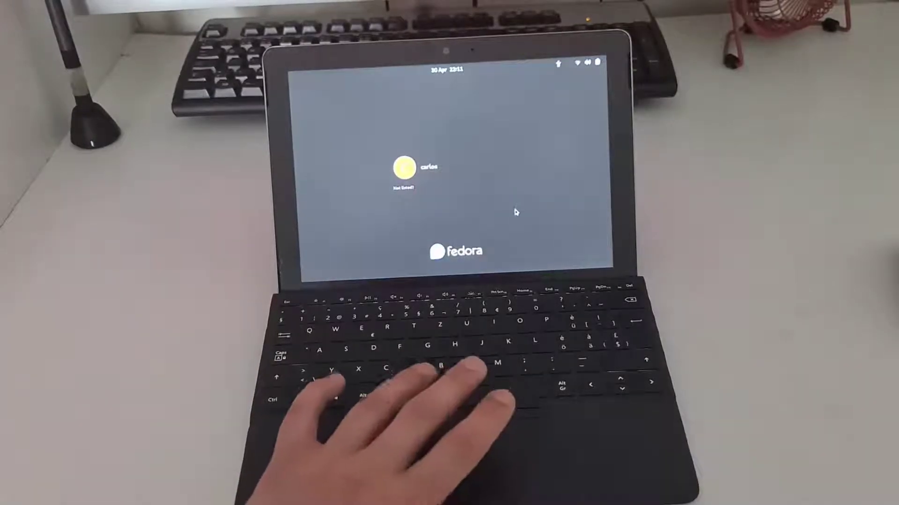
Step: Sign in to the user account with its password and leave the overview for the desktop
{"action": "left_click", "coordinate": [403, 170]}
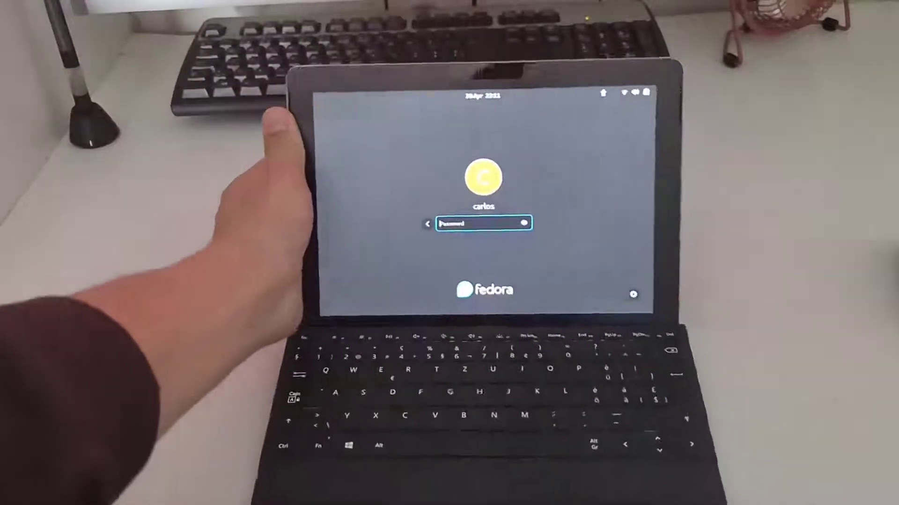
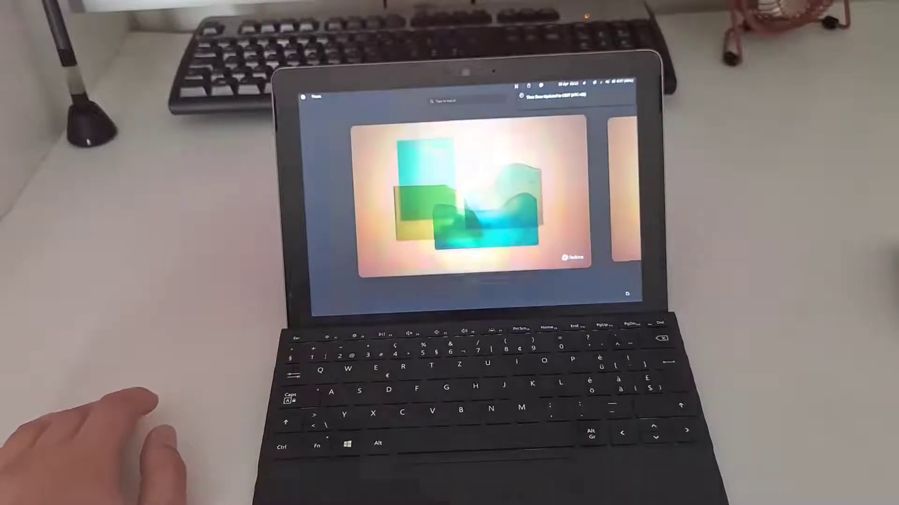
{"action": "left_click", "coordinate": [468, 199]}
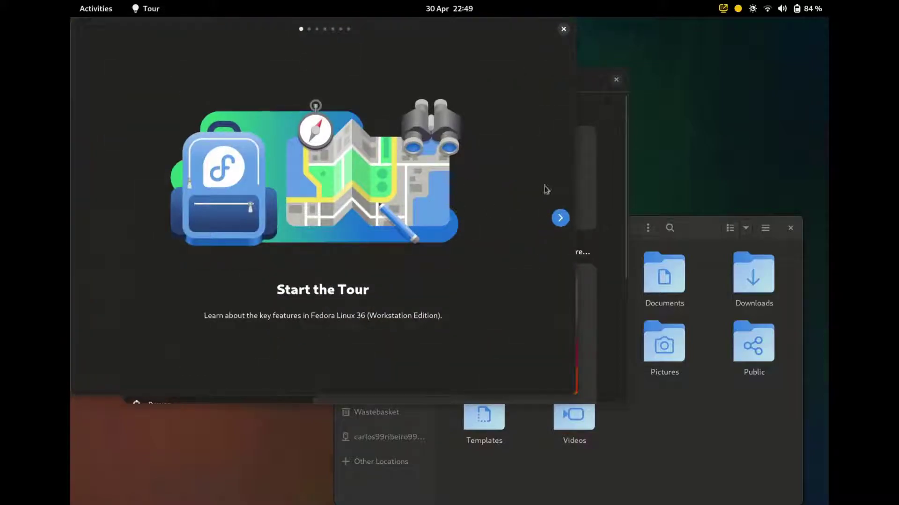
Step: Move the Tour window aside and page through to the Up/Down for the Overview page
{"action": "left_click_drag", "start_coordinate": [393, 31], "coordinate": [515, 94]}
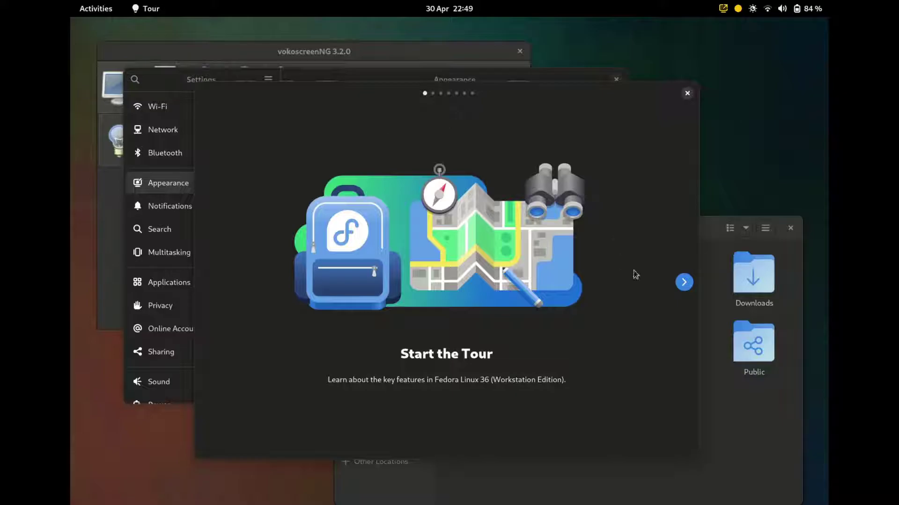
{"action": "left_click", "coordinate": [684, 282]}
{"action": "left_click", "coordinate": [685, 282]}
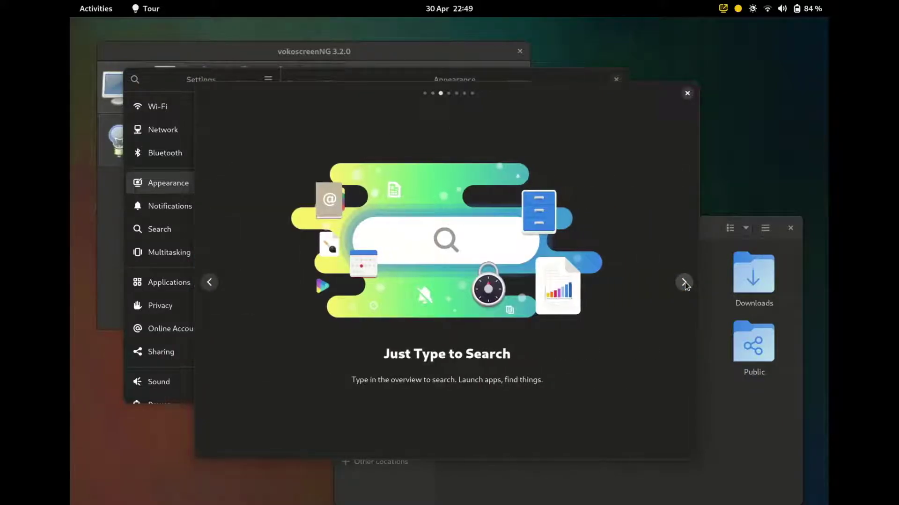
{"action": "left_click", "coordinate": [685, 282]}
{"action": "left_click", "coordinate": [685, 282]}
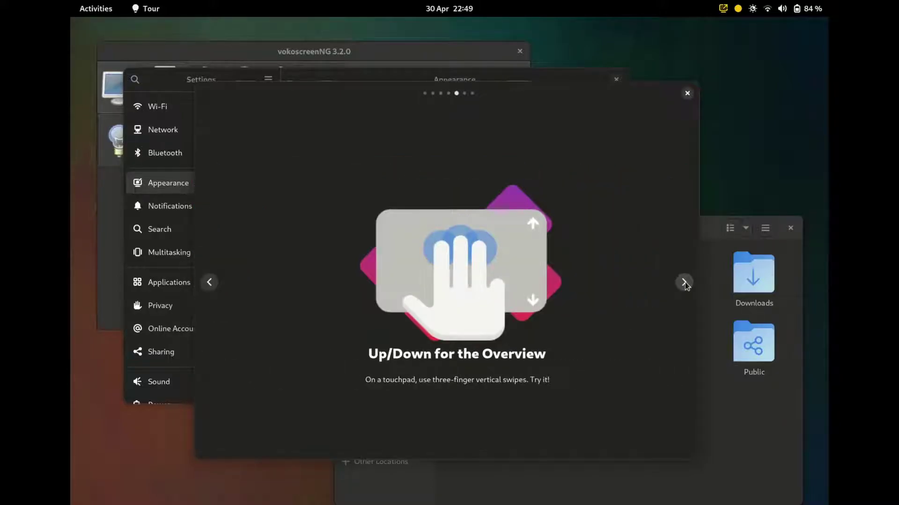
Step: Try the Super overview and Super+Page Down/Up workspace shortcuts, then finish and close the tour
{"action": "key", "text": "super"}
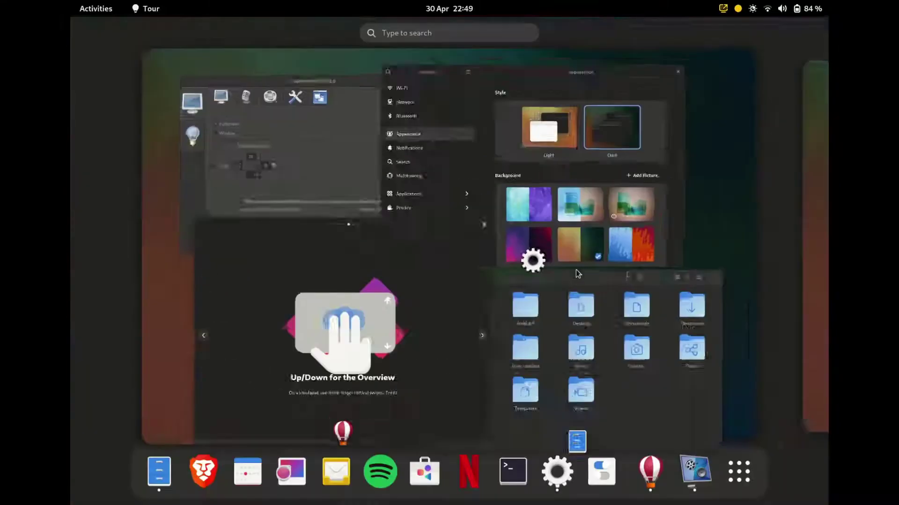
{"action": "key", "text": "super"}
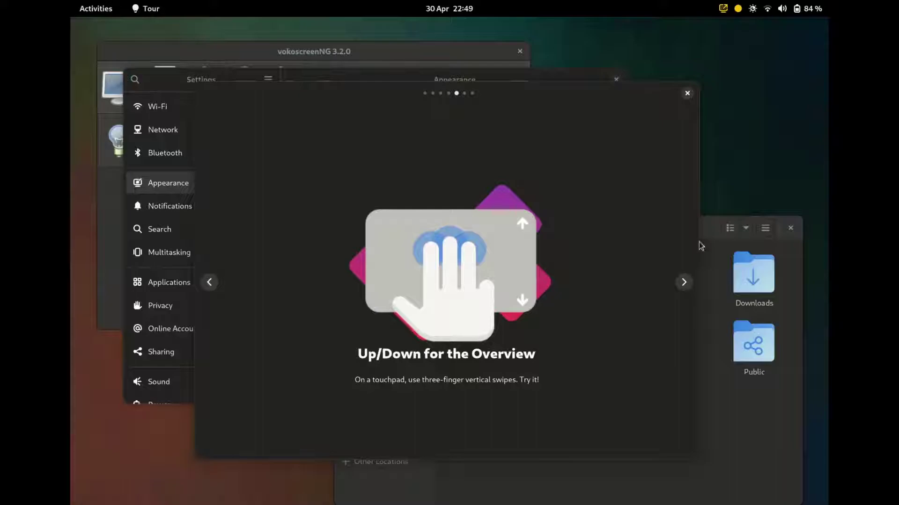
{"action": "left_click", "coordinate": [684, 282]}
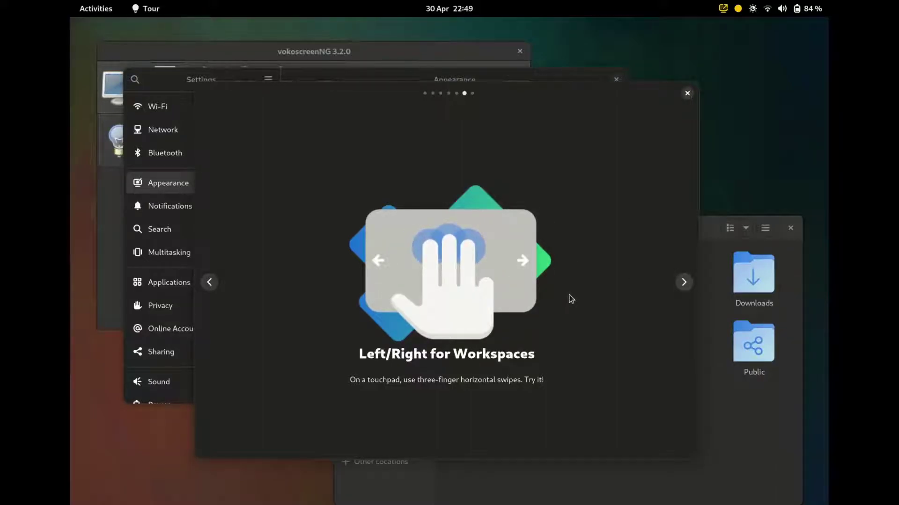
{"action": "key", "text": "super+Page_Down"}
{"action": "key", "text": "super+Page_Up"}
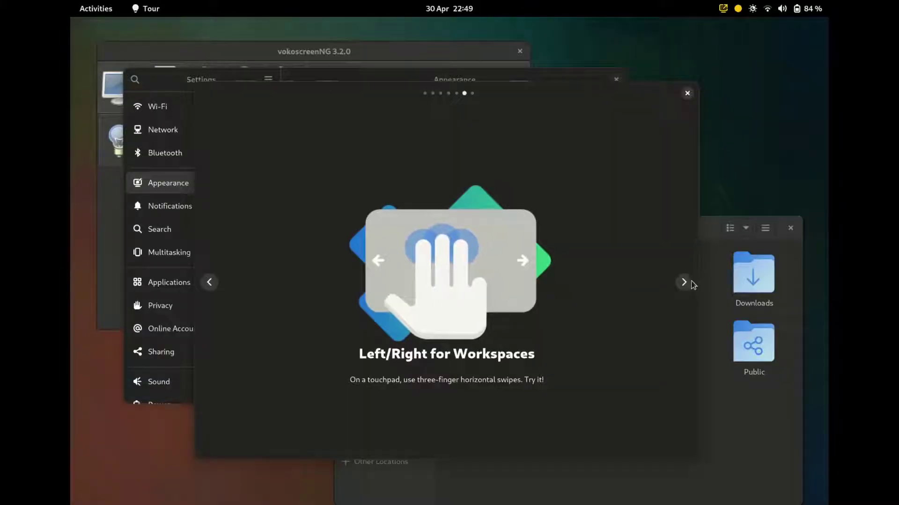
{"action": "left_click", "coordinate": [684, 282]}
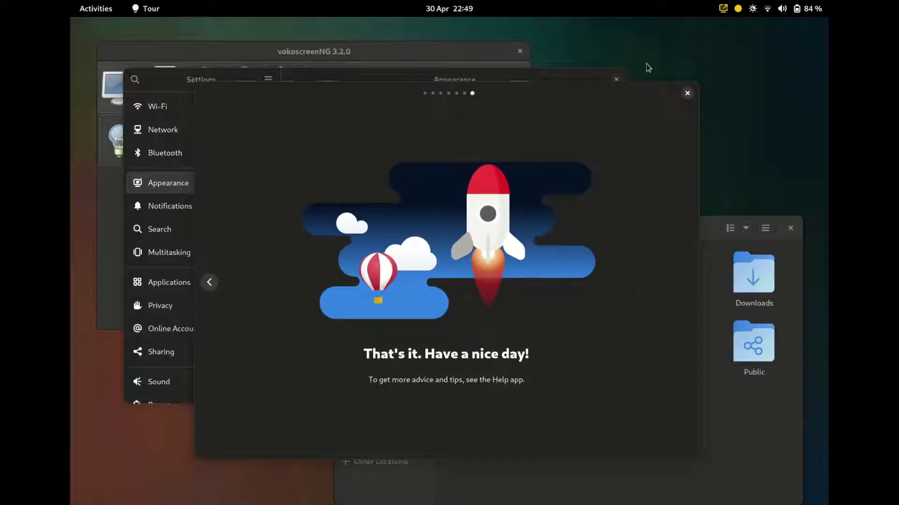
{"action": "left_click", "coordinate": [687, 93]}
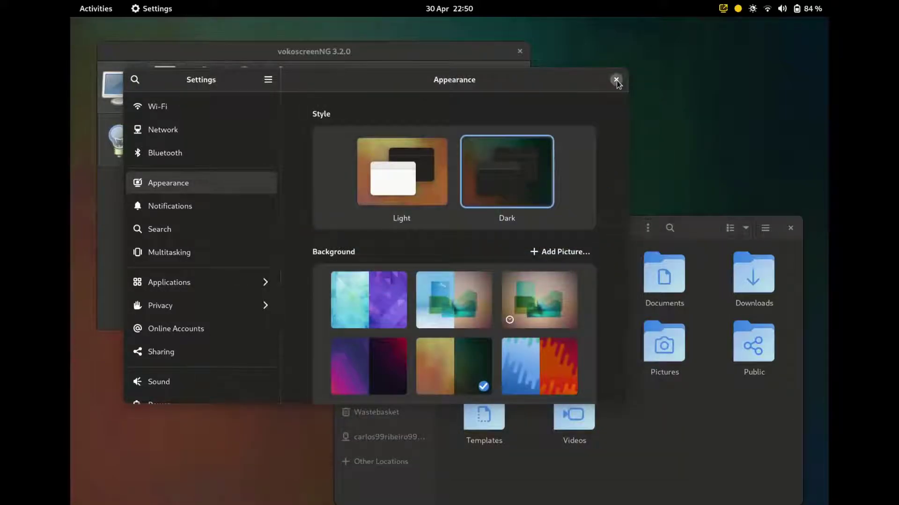
Step: Close the Settings and Files windows and open GNOME Tweaks on its Appearance settings
{"action": "left_click", "coordinate": [616, 80]}
{"action": "left_click", "coordinate": [791, 229]}
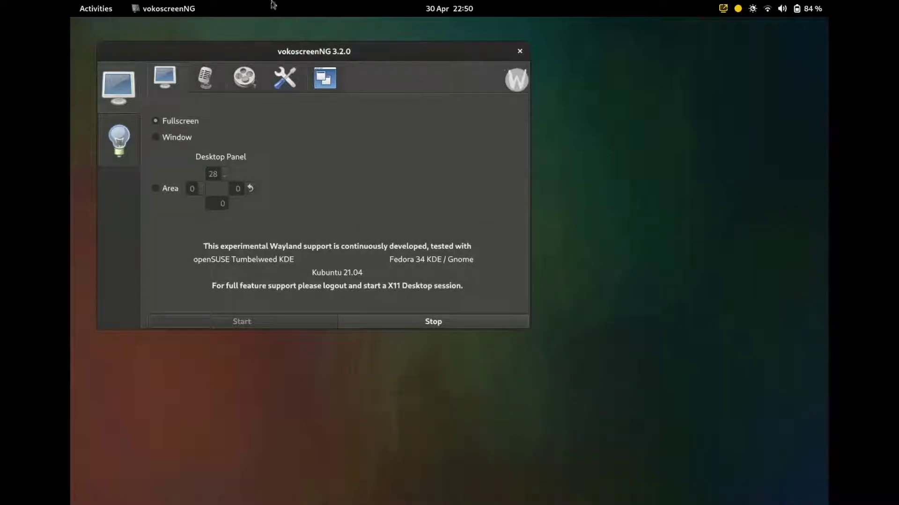
{"action": "key", "text": "super"}
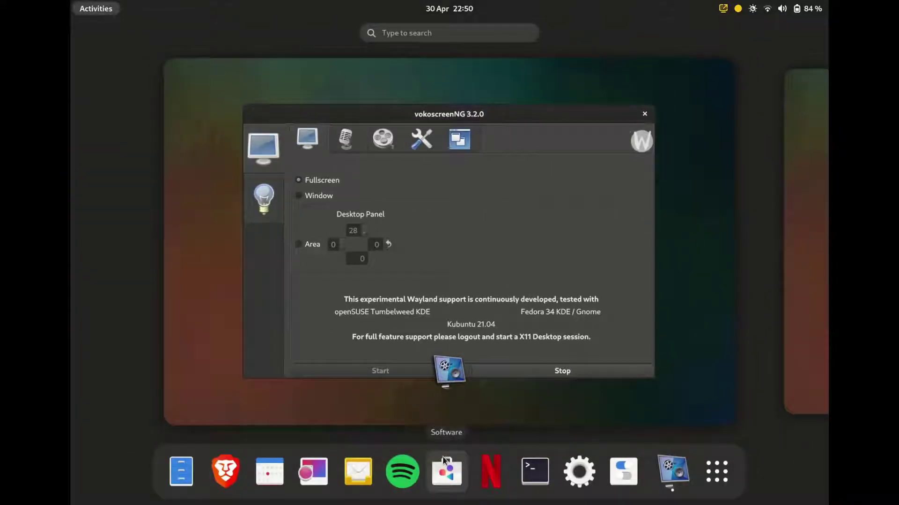
{"action": "left_click", "coordinate": [624, 472]}
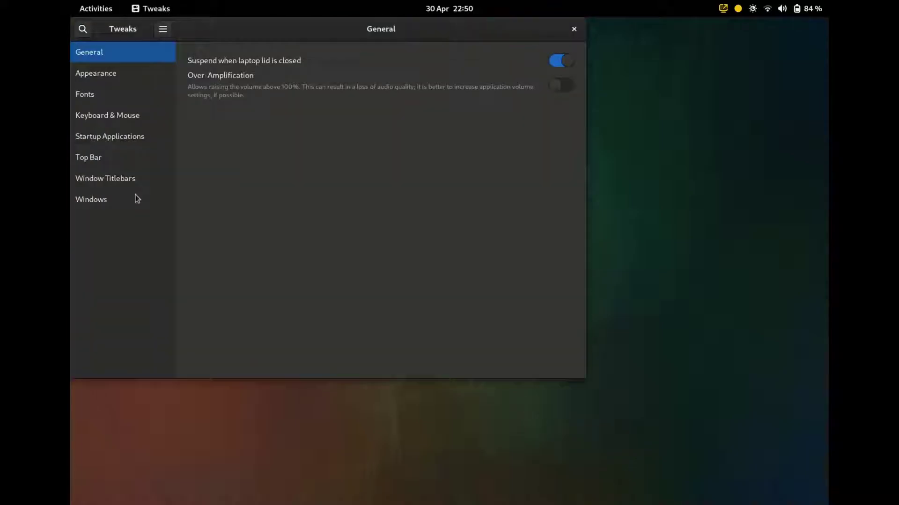
{"action": "left_click", "coordinate": [112, 75]}
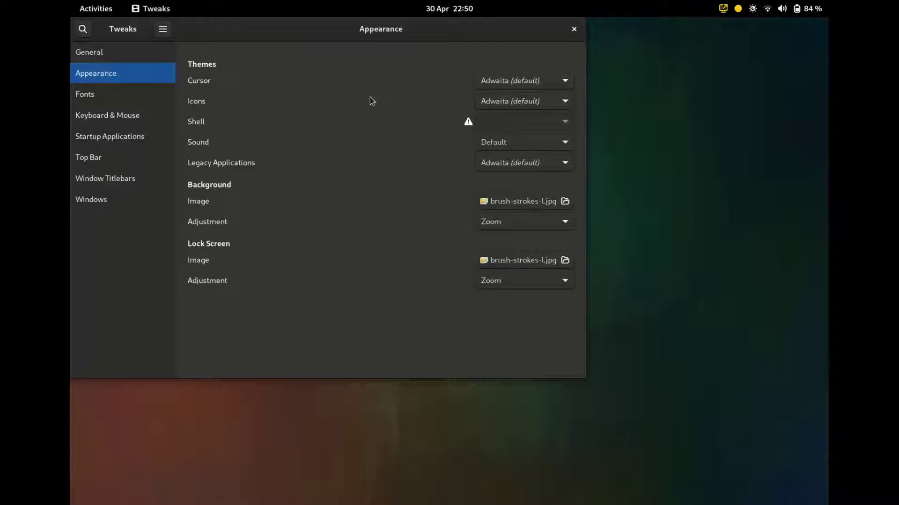
Step: Launch Extension Manager from the full application grid
{"action": "key", "text": "super"}
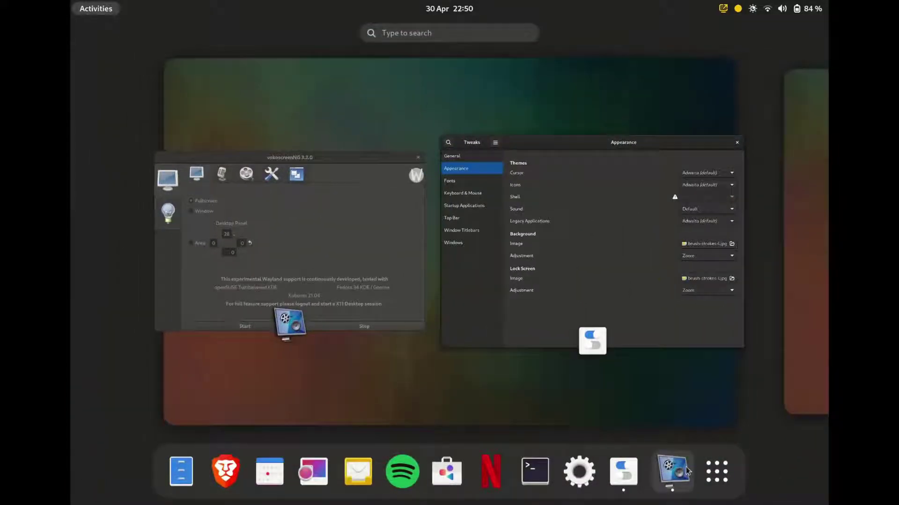
{"action": "left_click", "coordinate": [707, 478]}
{"action": "scroll", "coordinate": [553, 345], "scroll_direction": "down", "scroll_amount": 1}
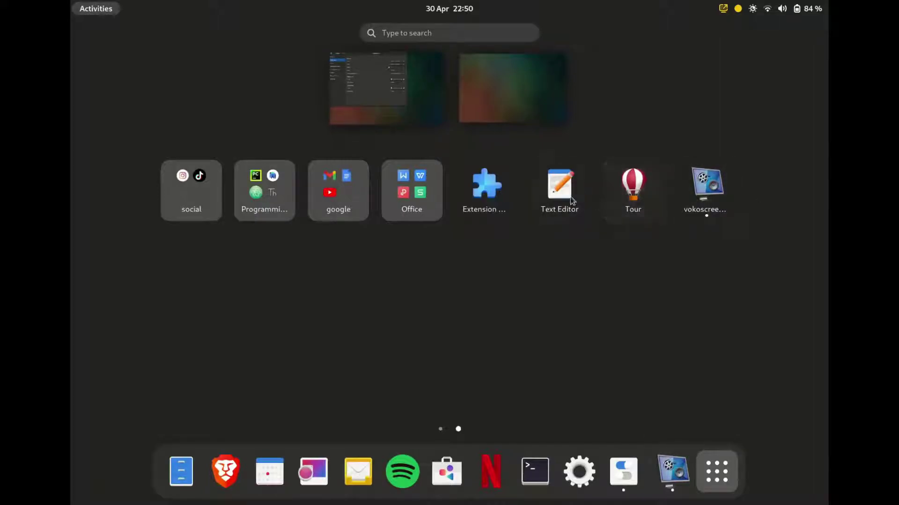
{"action": "left_click", "coordinate": [485, 191]}
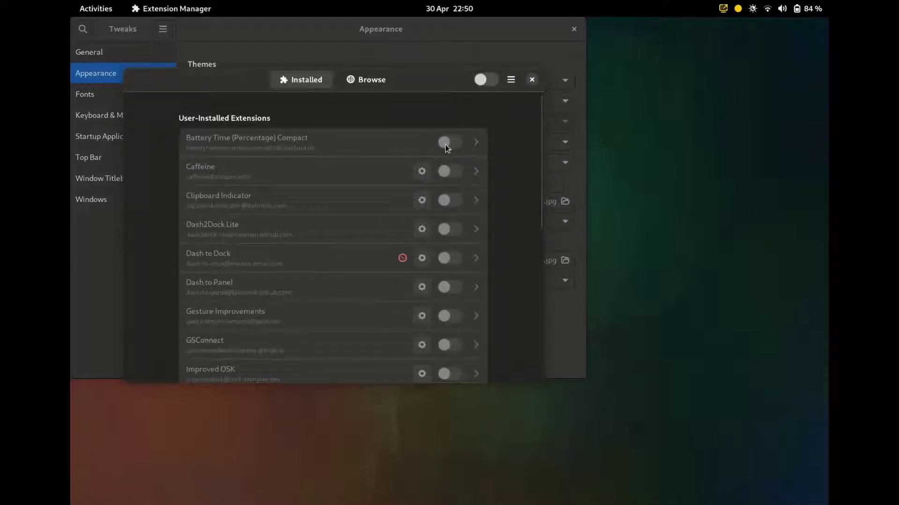
Step: Turn on the global extensions switch and review the Installed extensions list
{"action": "left_click", "coordinate": [487, 83]}
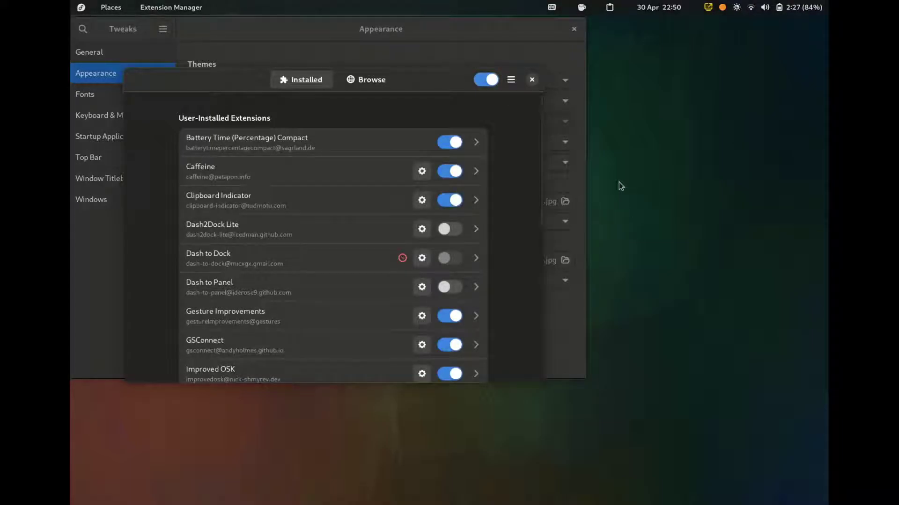
{"action": "scroll", "coordinate": [532, 217], "scroll_direction": "down", "scroll_amount": 5}
{"action": "scroll", "coordinate": [533, 217], "scroll_direction": "up", "scroll_amount": 5}
{"action": "scroll", "coordinate": [349, 189], "scroll_direction": "down", "scroll_amount": 2}
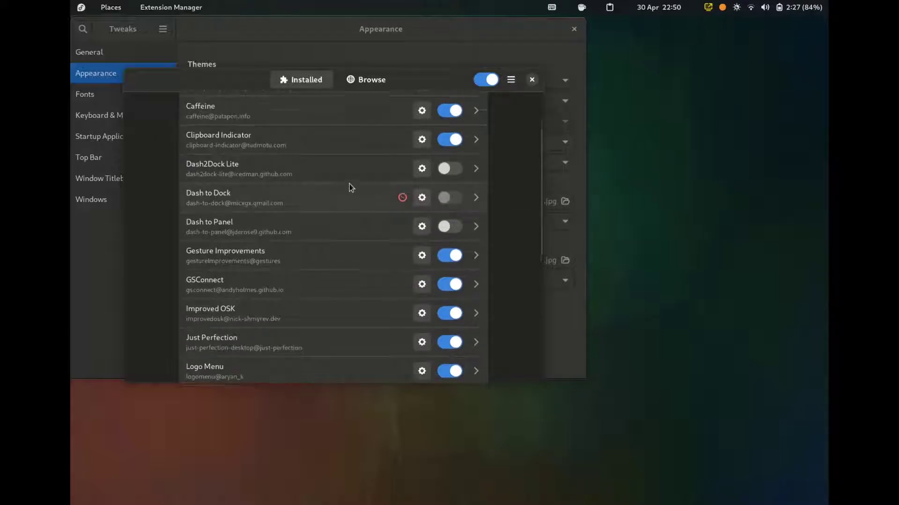
{"action": "scroll", "coordinate": [351, 190], "scroll_direction": "up", "scroll_amount": 2}
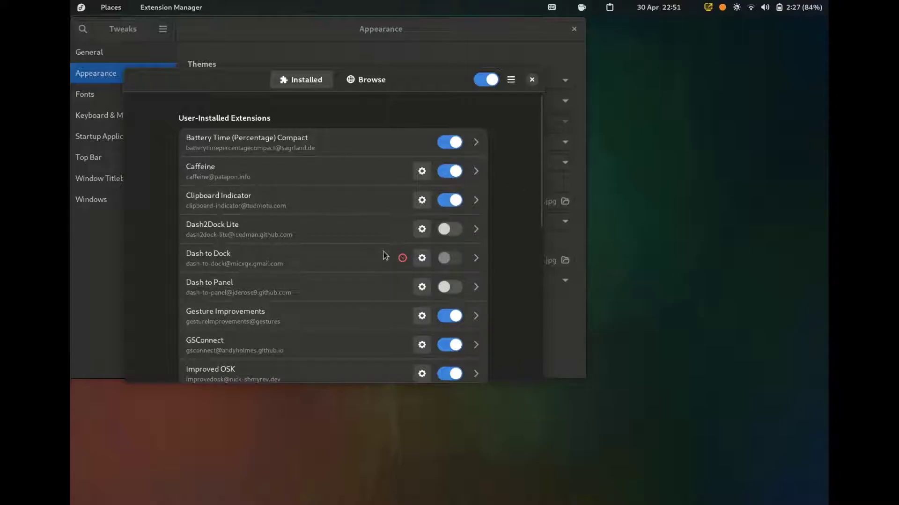
{"action": "scroll", "coordinate": [387, 230], "scroll_direction": "down", "scroll_amount": 10}
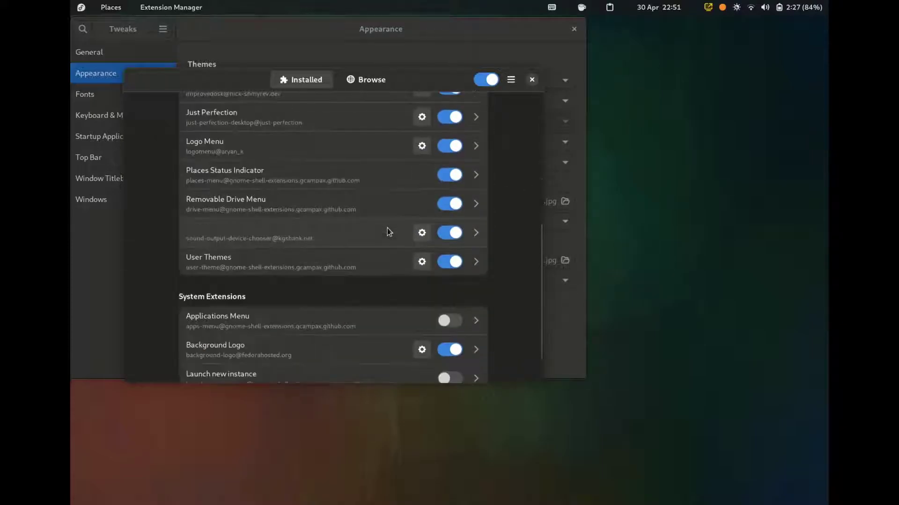
{"action": "scroll", "coordinate": [386, 230], "scroll_direction": "up", "scroll_amount": 7}
{"action": "scroll", "coordinate": [386, 230], "scroll_direction": "down", "scroll_amount": 8}
{"action": "scroll", "coordinate": [386, 229], "scroll_direction": "up", "scroll_amount": 4}
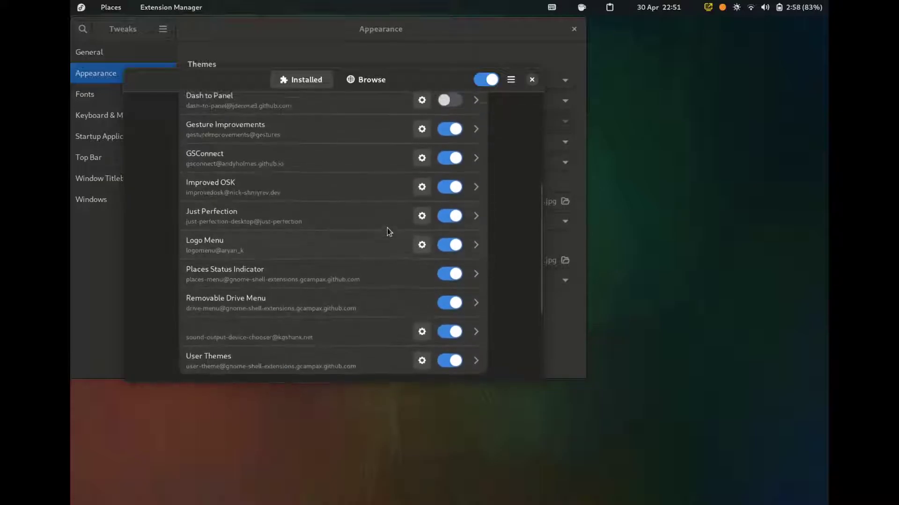
{"action": "scroll", "coordinate": [387, 229], "scroll_direction": "up", "scroll_amount": 1}
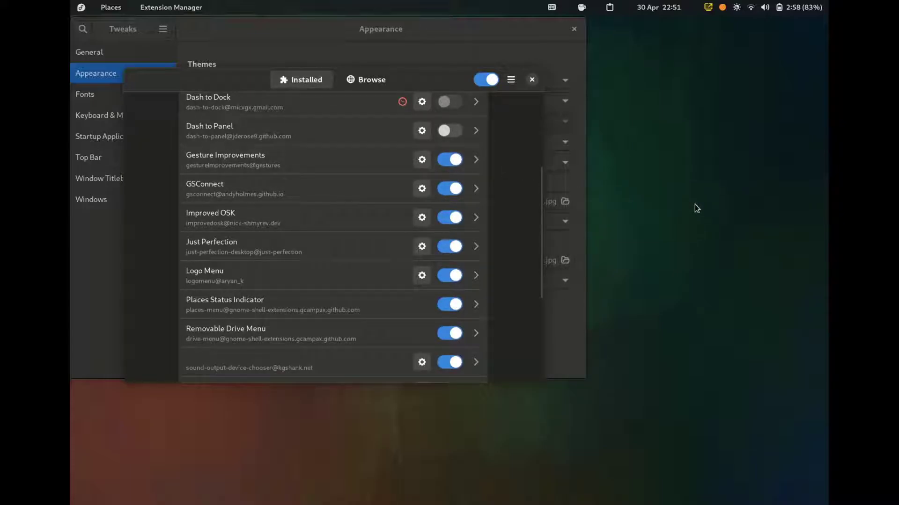
{"action": "key", "text": "super"}
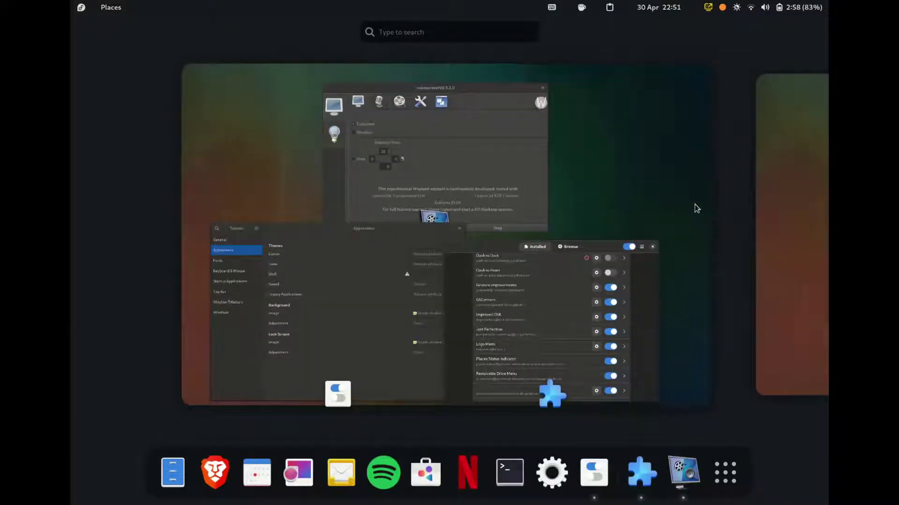
Step: Maximize Extension Manager with Super+Up, then close it to return to Tweaks Appearance
{"action": "key", "text": "super"}
{"action": "key", "text": "super"}
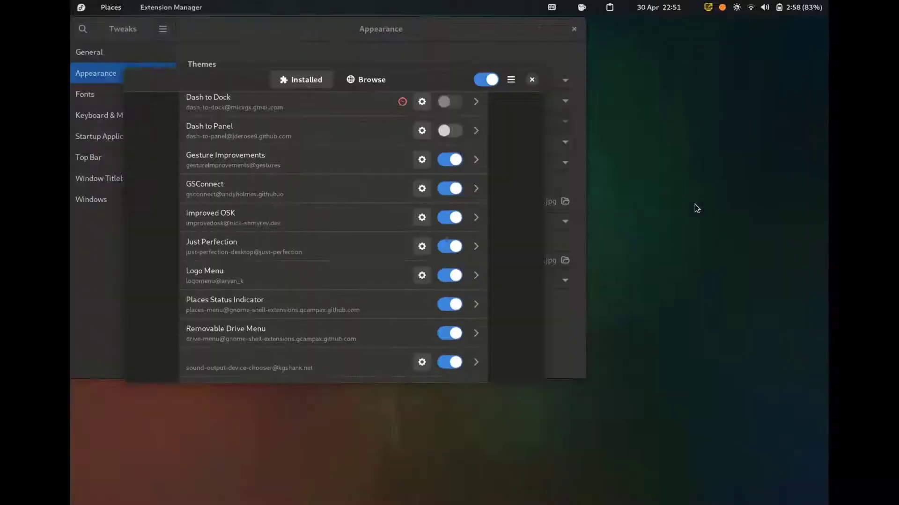
{"action": "key", "text": "super"}
{"action": "key", "text": "super"}
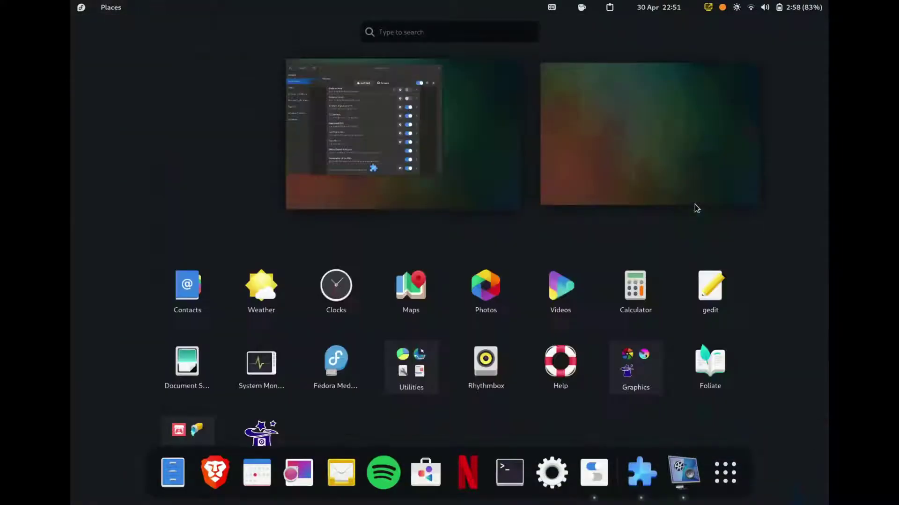
{"action": "key", "text": "super"}
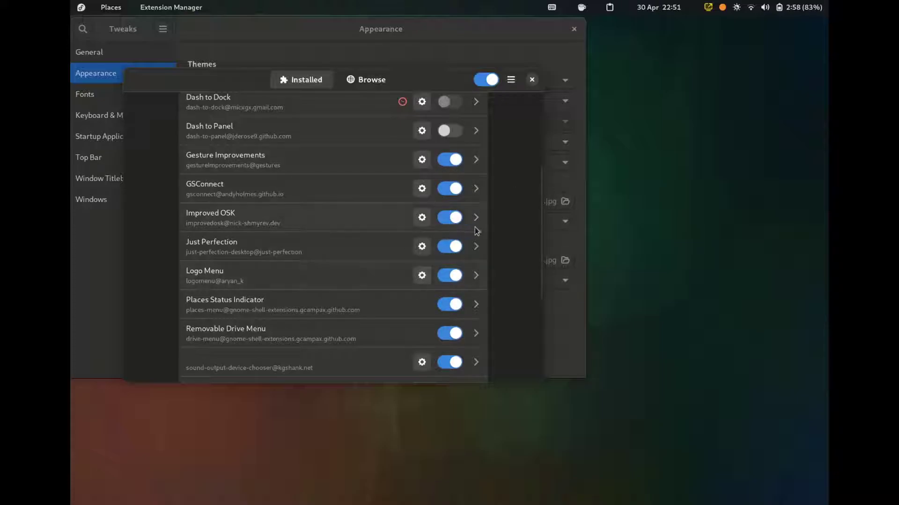
{"action": "key", "text": "super+Up"}
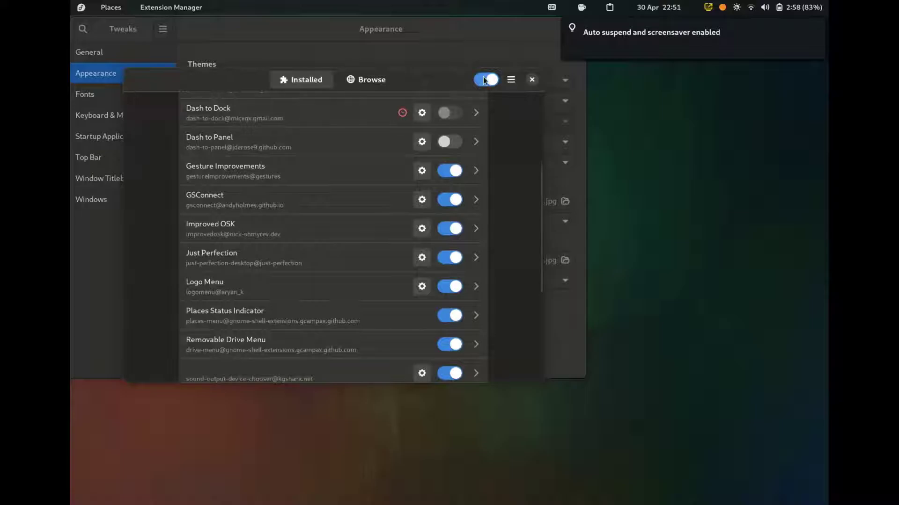
{"action": "left_click", "coordinate": [532, 80]}
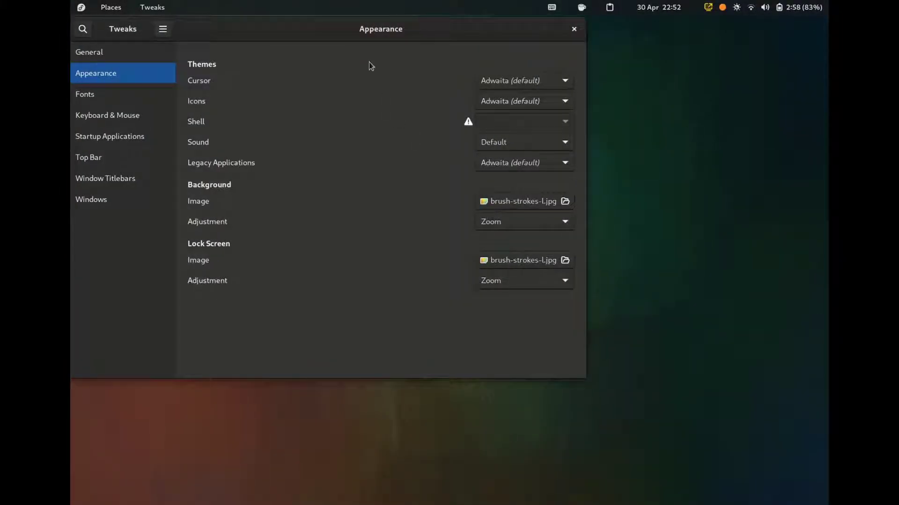
Step: Close Tweaks, maximize the vokoscreenNG window, and briefly open the activities overview
{"action": "left_click_drag", "start_coordinate": [261, 28], "coordinate": [443, 128]}
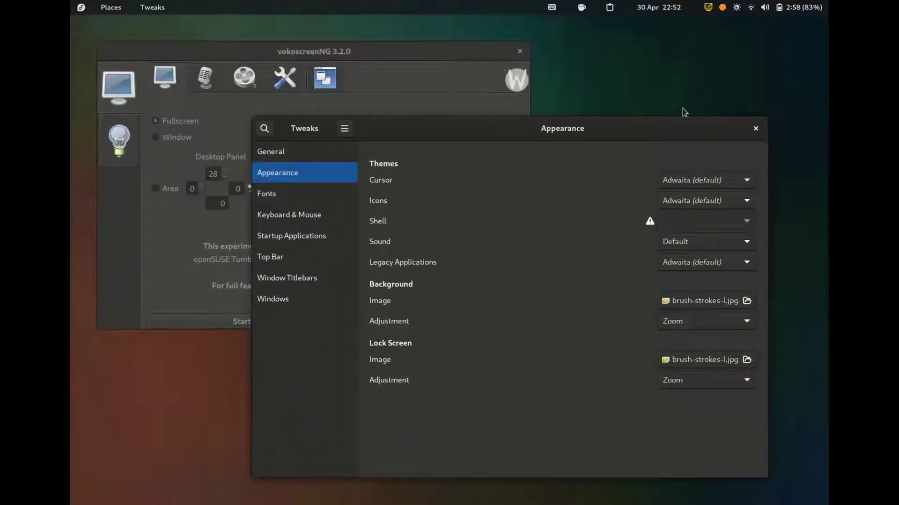
{"action": "left_click", "coordinate": [755, 129]}
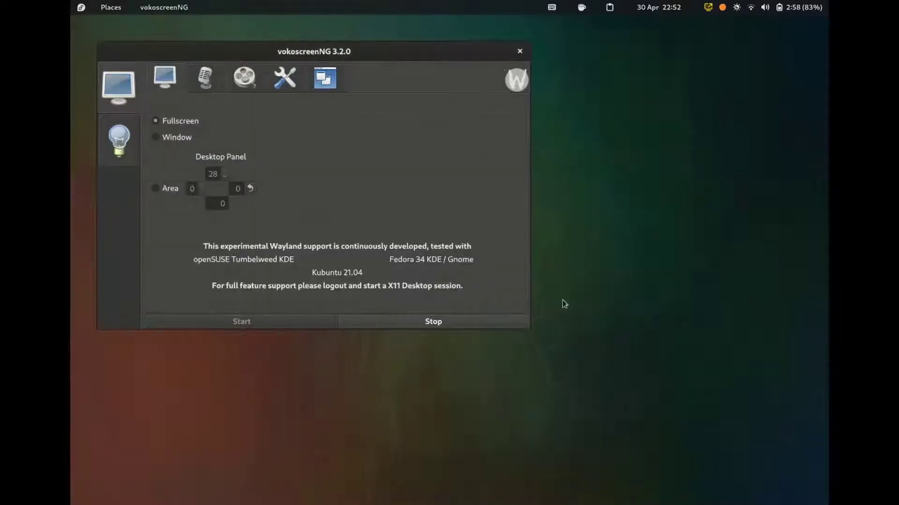
{"action": "key", "text": "super+Up"}
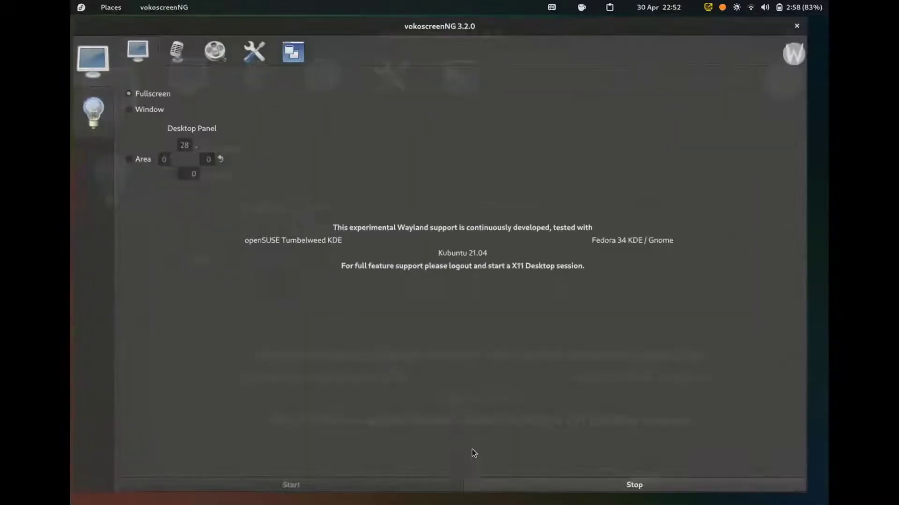
{"action": "key", "text": "super"}
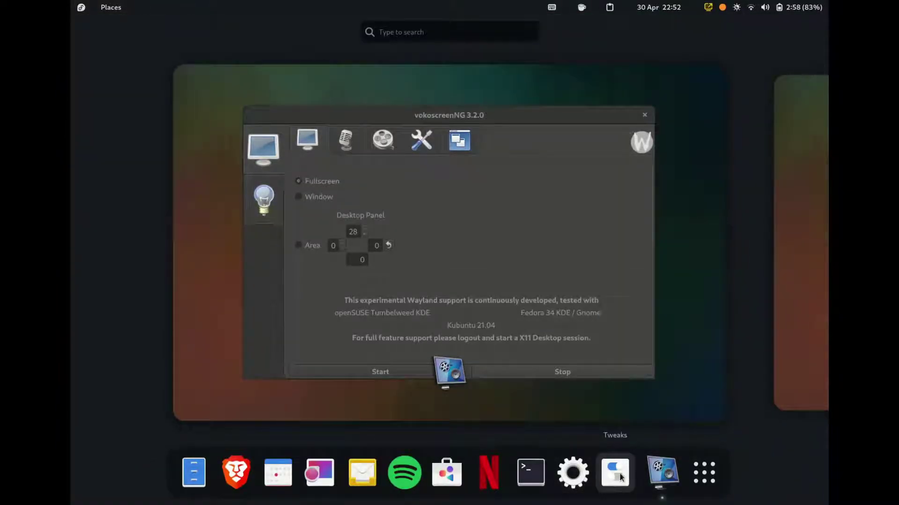
{"action": "left_click", "coordinate": [671, 373]}
Step: Open the app grid with Super+A and launch GNOME Tweaks from the dash
{"action": "key", "text": "super+a"}
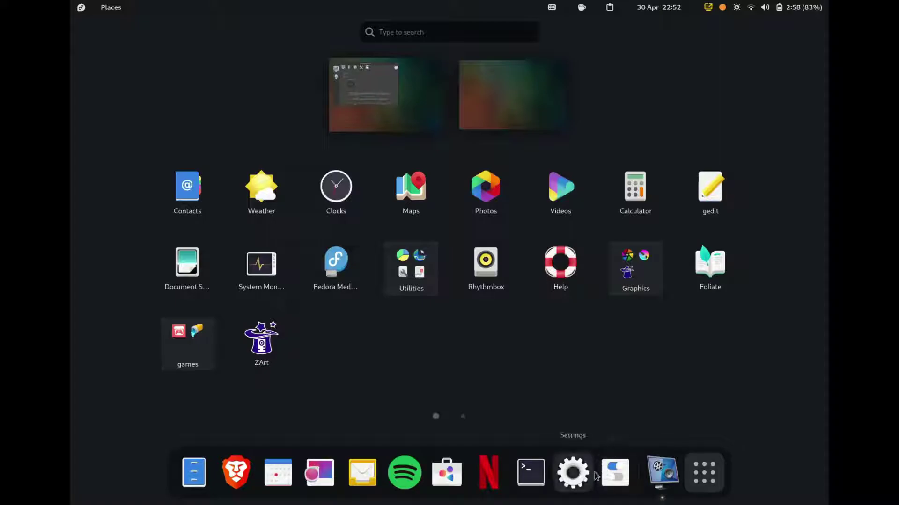
{"action": "left_click", "coordinate": [610, 471]}
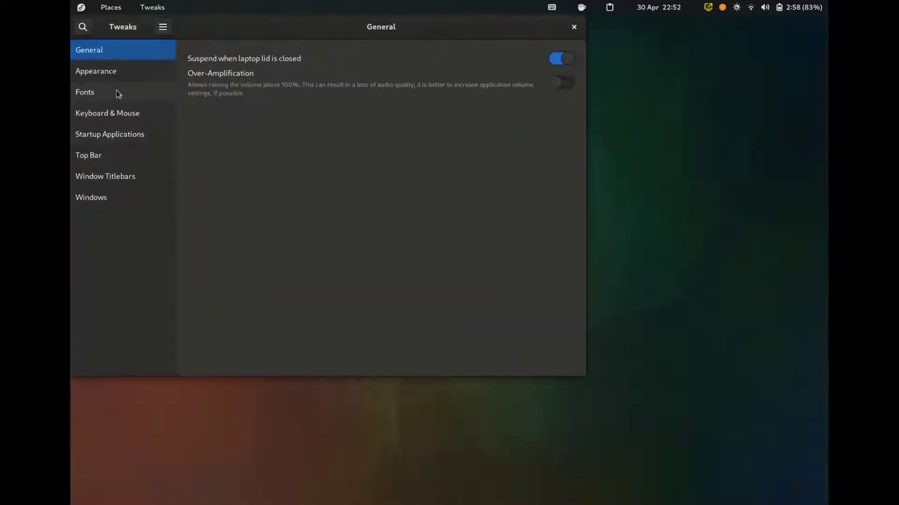
Step: Set Legacy Applications to Colloid-dark-dracula and Icons to Reversal-black-dark, then view the app grid
{"action": "left_click", "coordinate": [104, 75]}
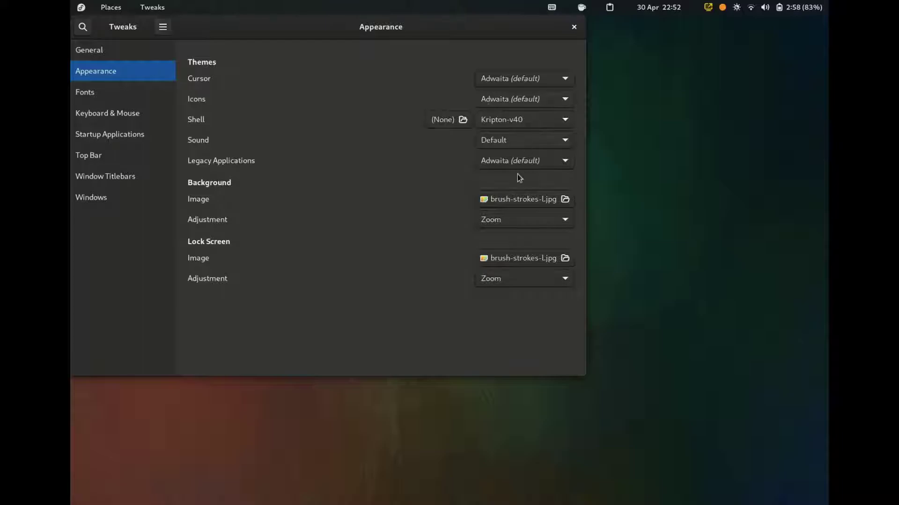
{"action": "left_click", "coordinate": [512, 148]}
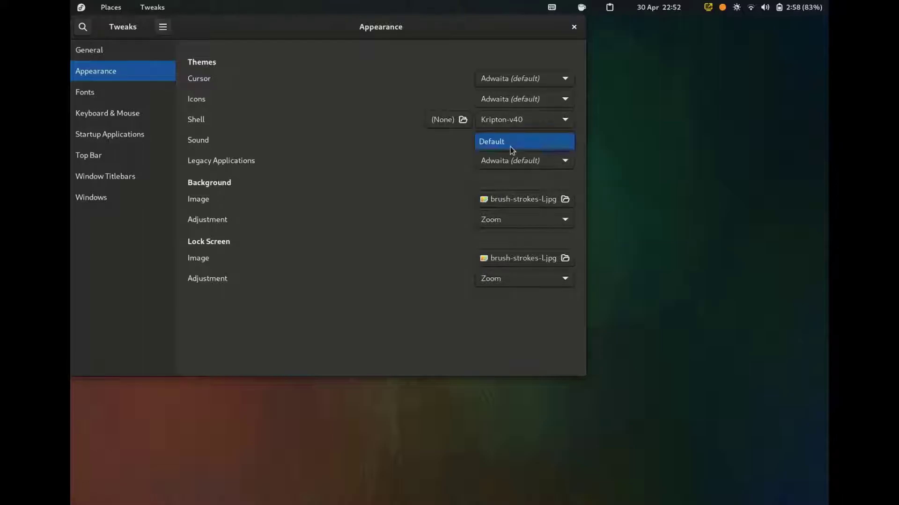
{"action": "left_click", "coordinate": [511, 148]}
{"action": "left_click", "coordinate": [515, 160]}
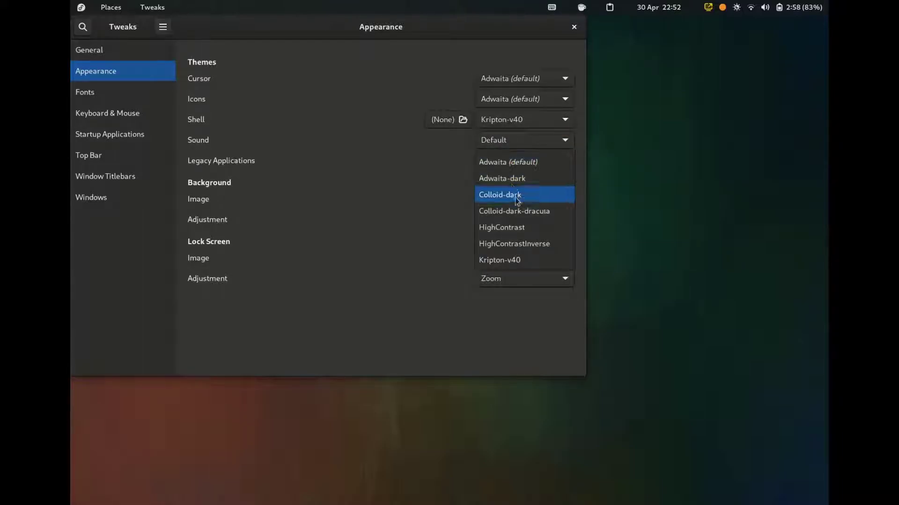
{"action": "left_click", "coordinate": [530, 212]}
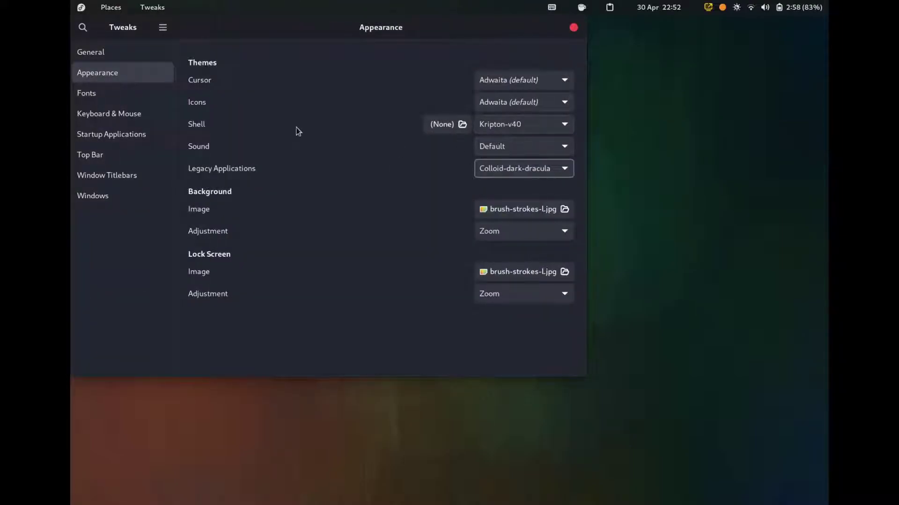
{"action": "left_click", "coordinate": [484, 105]}
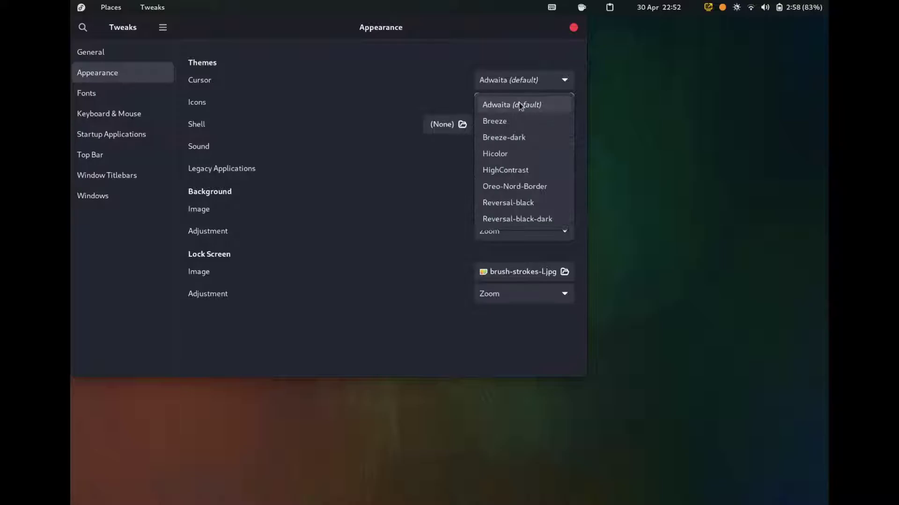
{"action": "left_click", "coordinate": [529, 218]}
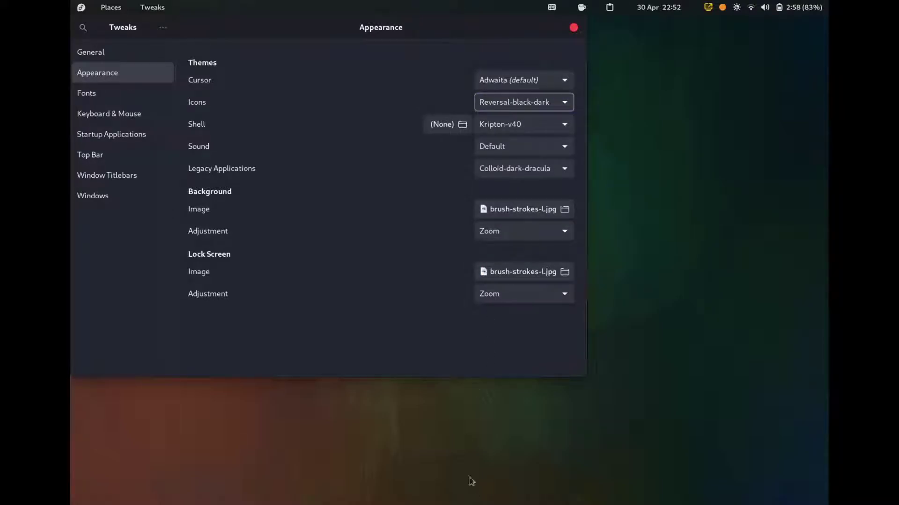
{"action": "key", "text": "super+a"}
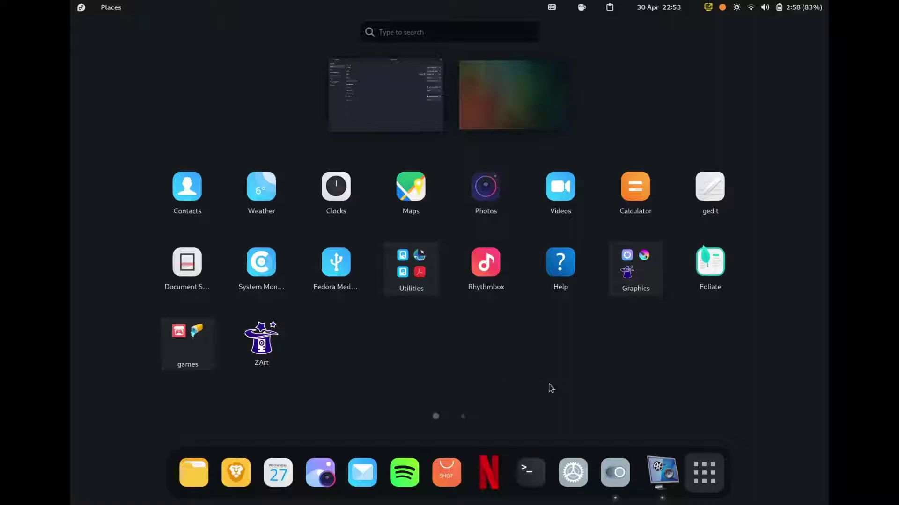
Step: Scroll between both pages of the restyled application grid
{"action": "scroll", "coordinate": [547, 385], "scroll_direction": "down", "scroll_amount": 1}
{"action": "scroll", "coordinate": [539, 376], "scroll_direction": "up", "scroll_amount": 1}
{"action": "scroll", "coordinate": [528, 375], "scroll_direction": "down", "scroll_amount": 1}
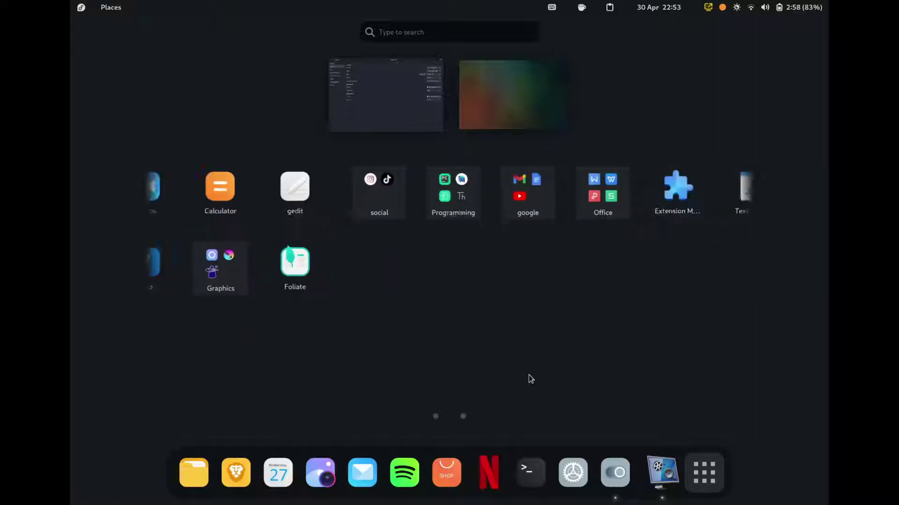
{"action": "scroll", "coordinate": [529, 374], "scroll_direction": "up", "scroll_amount": 1}
{"action": "scroll", "coordinate": [529, 375], "scroll_direction": "down", "scroll_amount": 1}
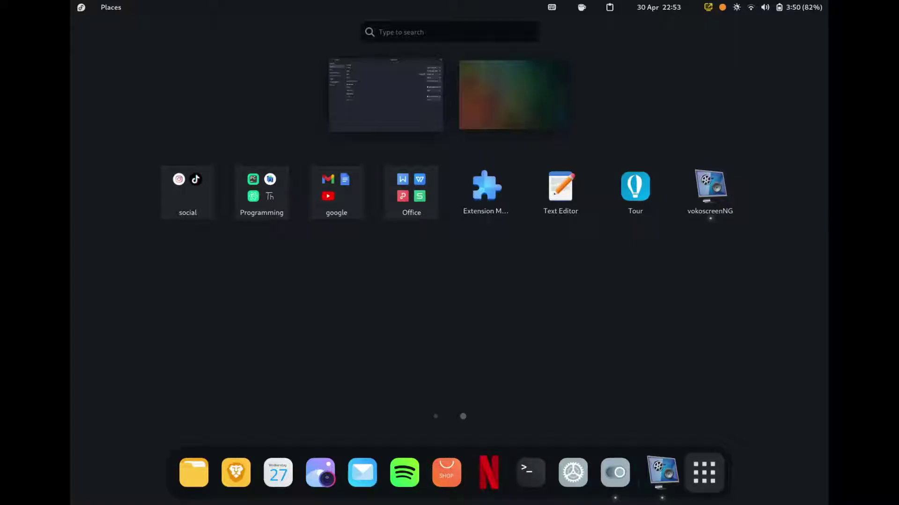
Step: Toggle between the app grid and window views, return to the desktop, and quit Tweaks with Ctrl+Q
{"action": "key", "text": "super+a"}
{"action": "key", "text": "super+a"}
{"action": "key", "text": "super+a"}
{"action": "key", "text": "super+a"}
{"action": "key", "text": "super+a"}
{"action": "key", "text": "super+a"}
{"action": "key", "text": "super+a"}
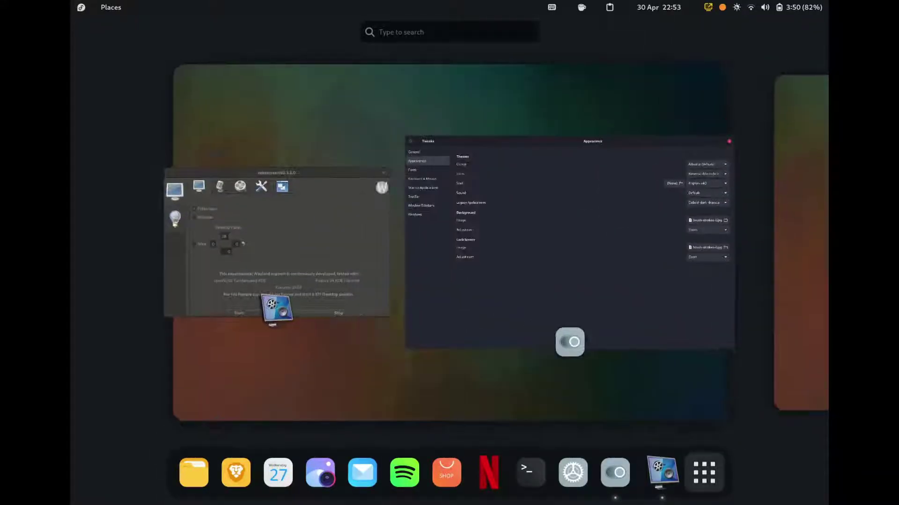
{"action": "key", "text": "super+a"}
{"action": "key", "text": "super+a"}
{"action": "key", "text": "super+a"}
{"action": "key", "text": "super+a"}
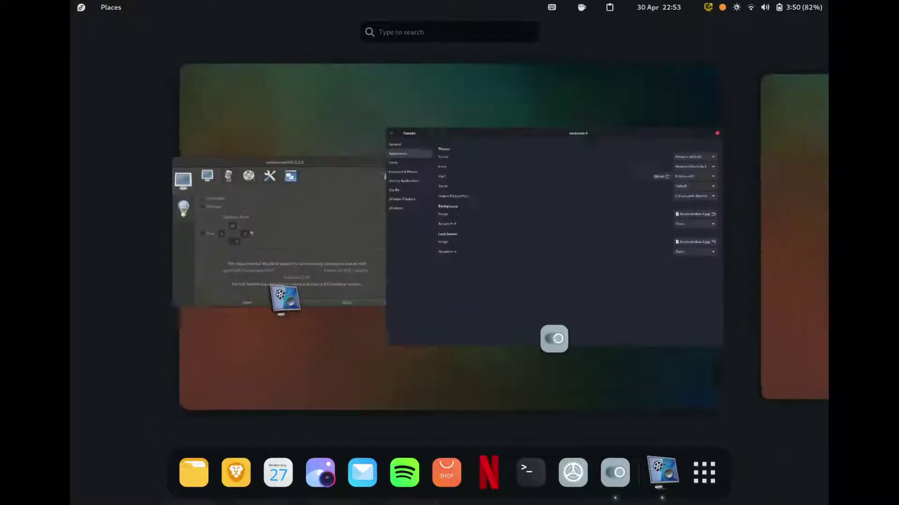
{"action": "key", "text": "super+a"}
{"action": "key", "text": "super+a"}
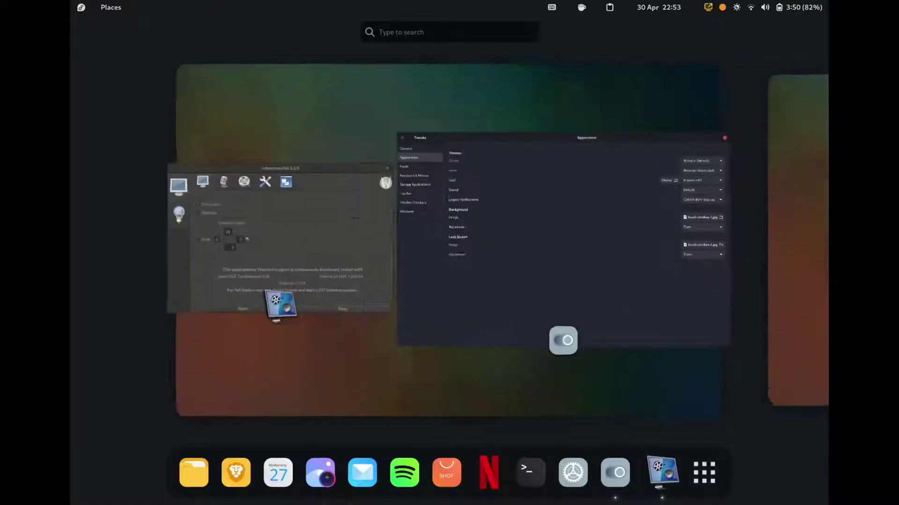
{"action": "key", "text": "super"}
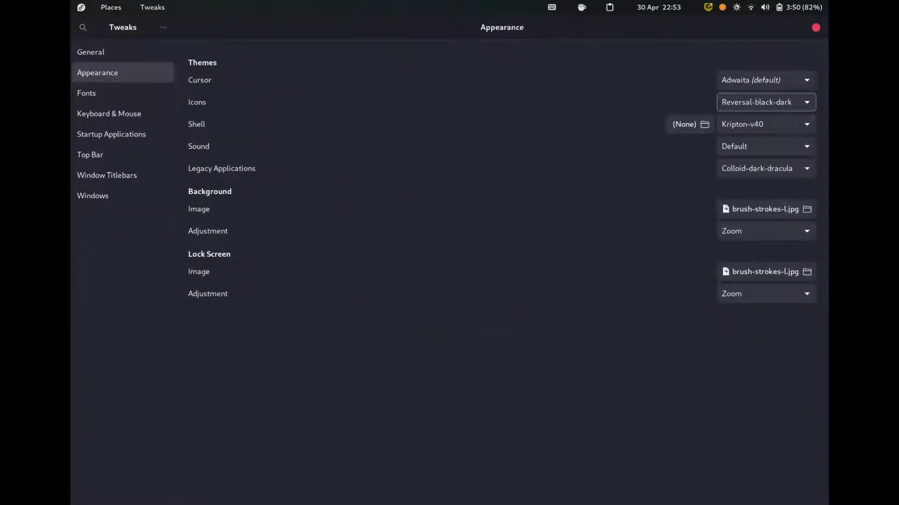
{"action": "key", "text": "ctrl+q"}
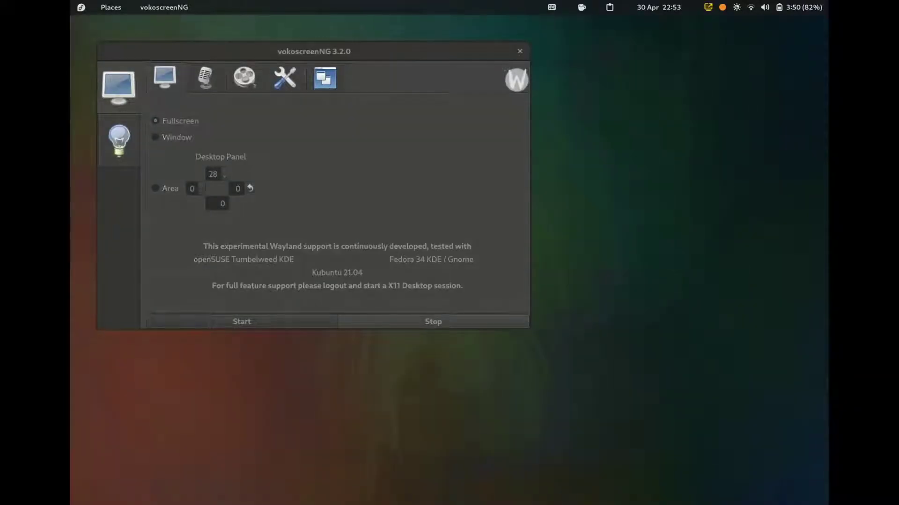
Step: Drag vokoscreenNG toward the centre at restored size, dismissing the clipboard menu and checking the overview
{"action": "left_click_drag", "start_coordinate": [314, 51], "coordinate": [402, 15]}
{"action": "left_click", "coordinate": [609, 7]}
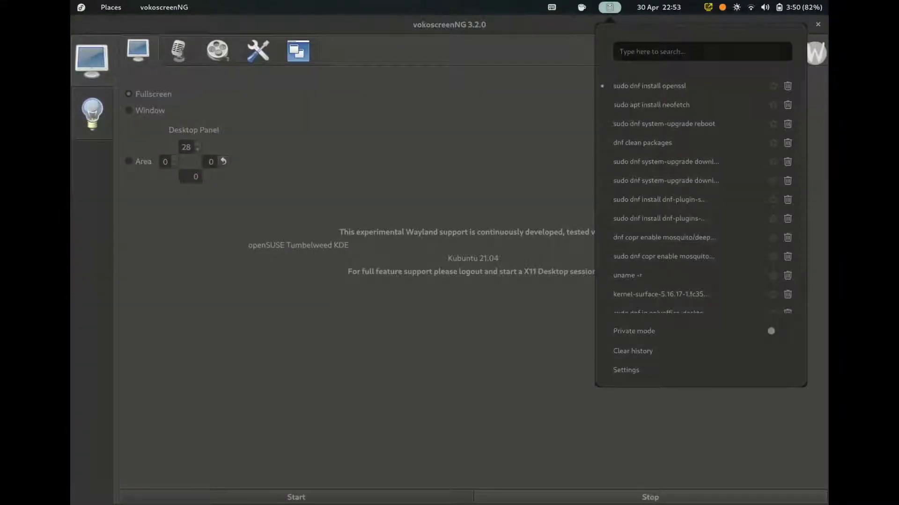
{"action": "key", "text": "Escape"}
{"action": "key", "text": "super+Down"}
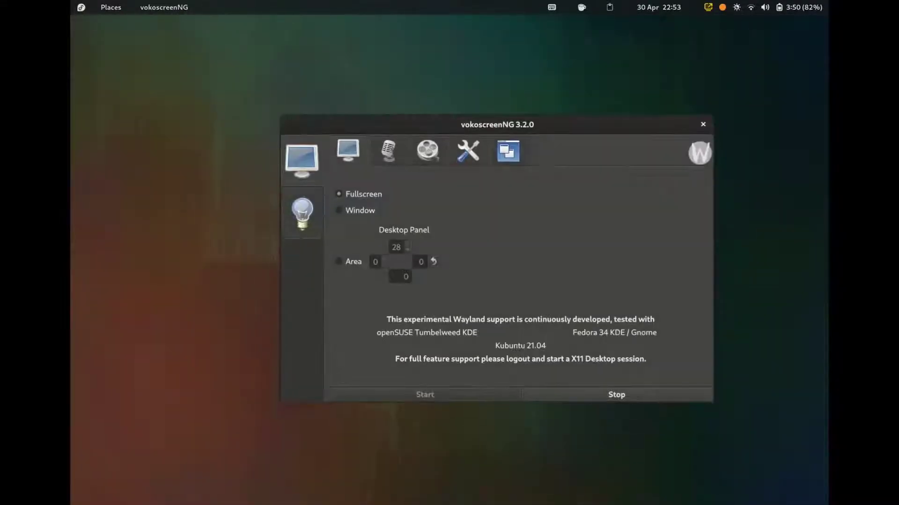
{"action": "key", "text": "super"}
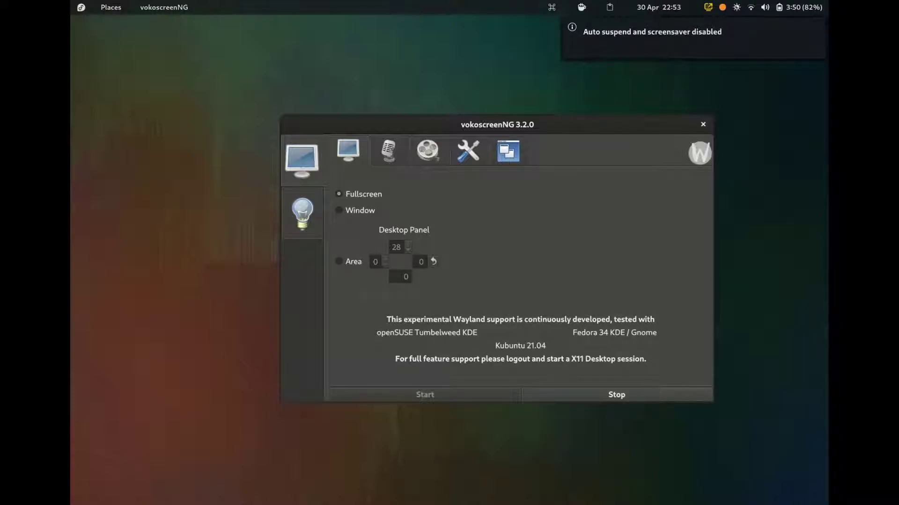
{"action": "key", "text": "super"}
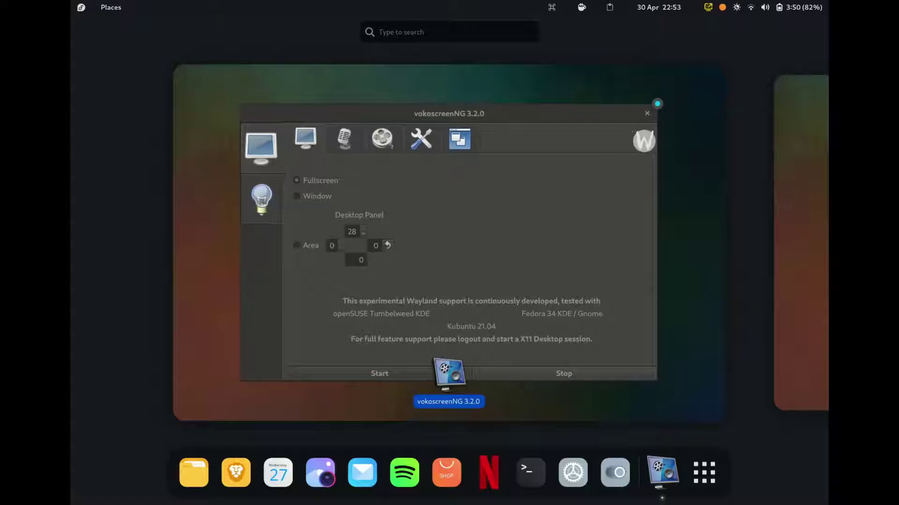
{"action": "key", "text": "super"}
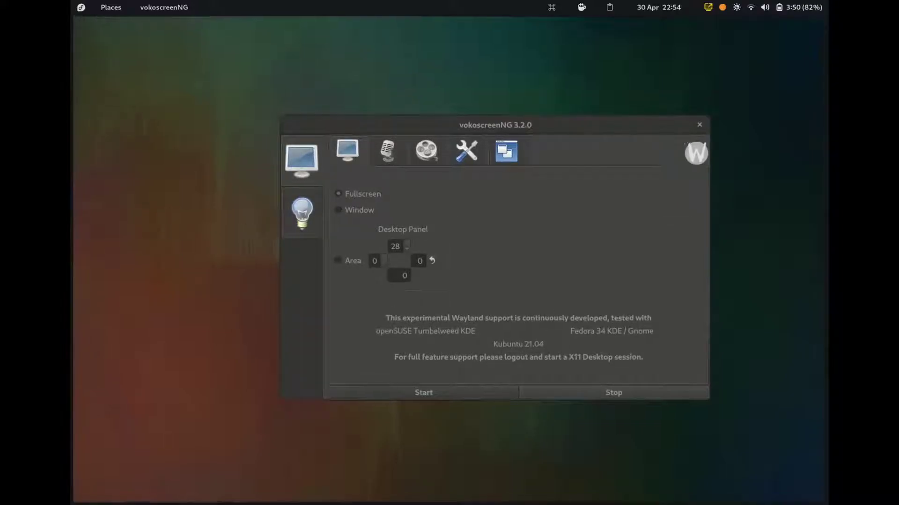
Step: Page back and forth through both app grid pages, then leave the overview with Escape
{"action": "key", "text": "super+a"}
{"action": "scroll", "coordinate": [449, 295], "scroll_direction": "down", "scroll_amount": 1}
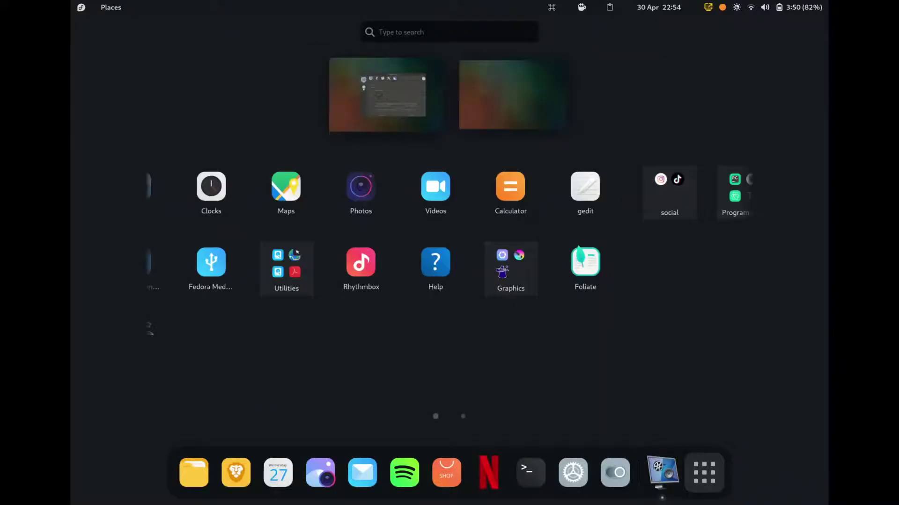
{"action": "scroll", "coordinate": [449, 294], "scroll_direction": "down", "scroll_amount": 1}
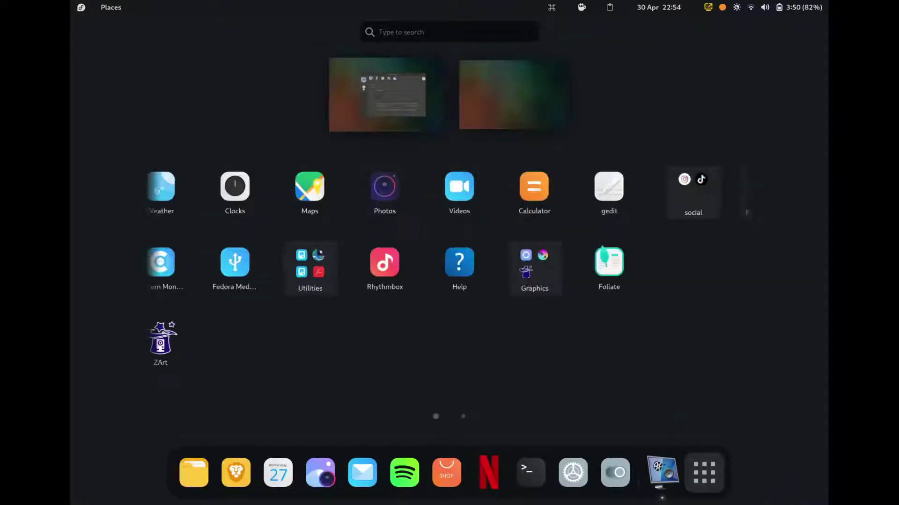
{"action": "scroll", "coordinate": [448, 295], "scroll_direction": "down", "scroll_amount": 1}
{"action": "scroll", "coordinate": [448, 295], "scroll_direction": "up", "scroll_amount": 1}
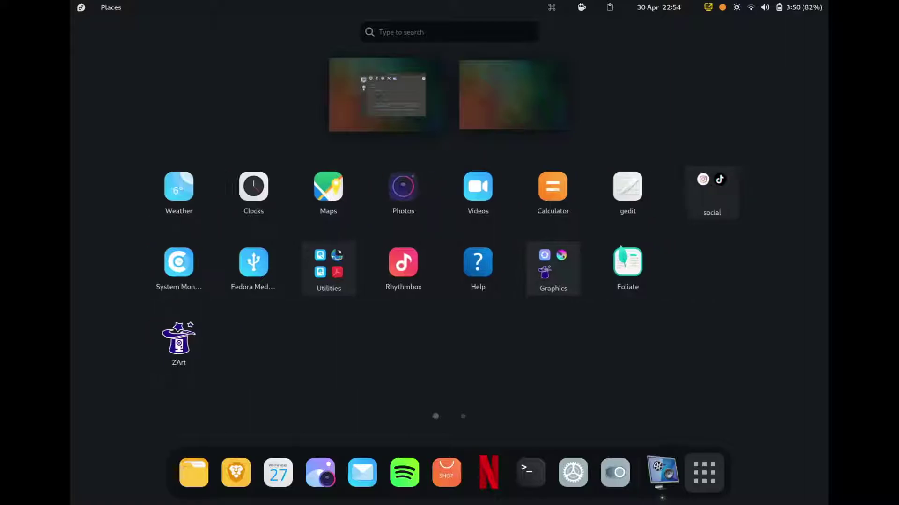
{"action": "scroll", "coordinate": [449, 295], "scroll_direction": "down", "scroll_amount": 1}
{"action": "scroll", "coordinate": [448, 295], "scroll_direction": "up", "scroll_amount": 1}
{"action": "scroll", "coordinate": [449, 295], "scroll_direction": "down", "scroll_amount": 1}
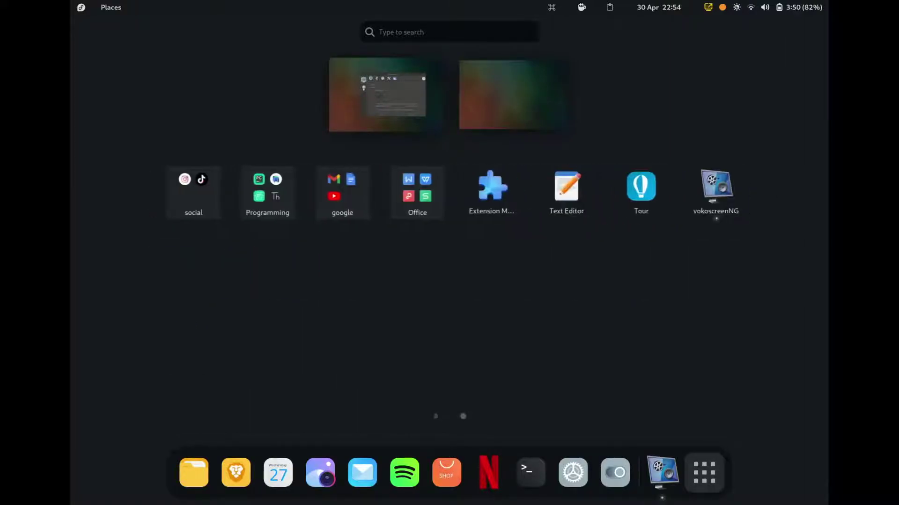
{"action": "scroll", "coordinate": [448, 295], "scroll_direction": "up", "scroll_amount": 1}
{"action": "key", "text": "Escape"}
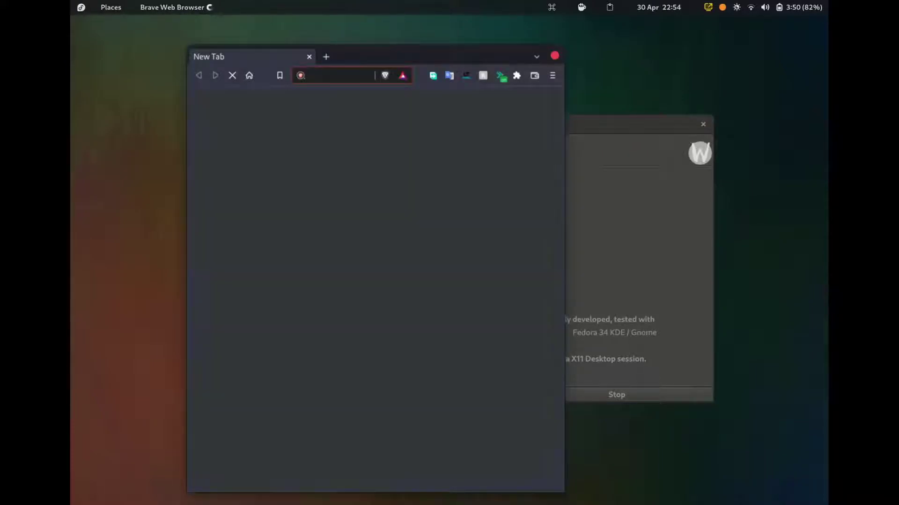
Step: Type 'gggggggsxyebugsf' in the address bar, erase it, hide the keyboard, and close Brave
{"action": "left_click", "coordinate": [309, 76]}
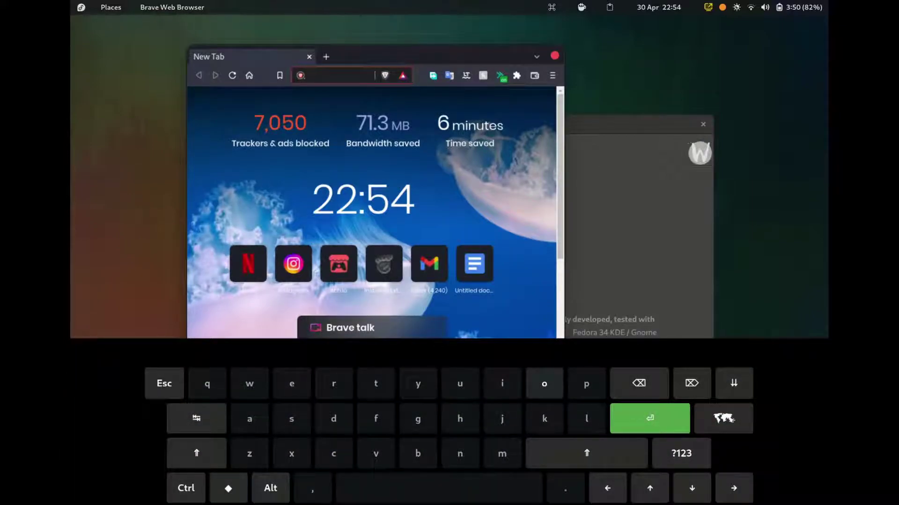
{"action": "type", "text": "gggggggsxy"}
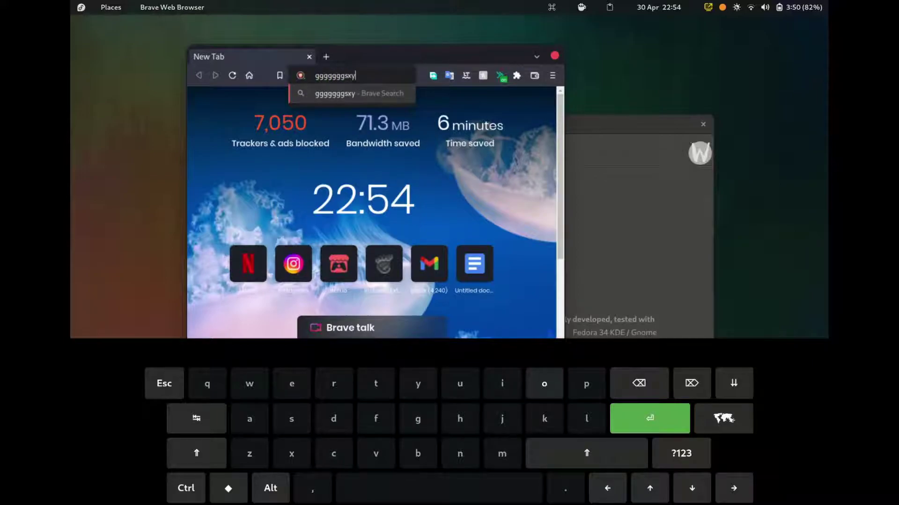
{"action": "type", "text": "ebugsf"}
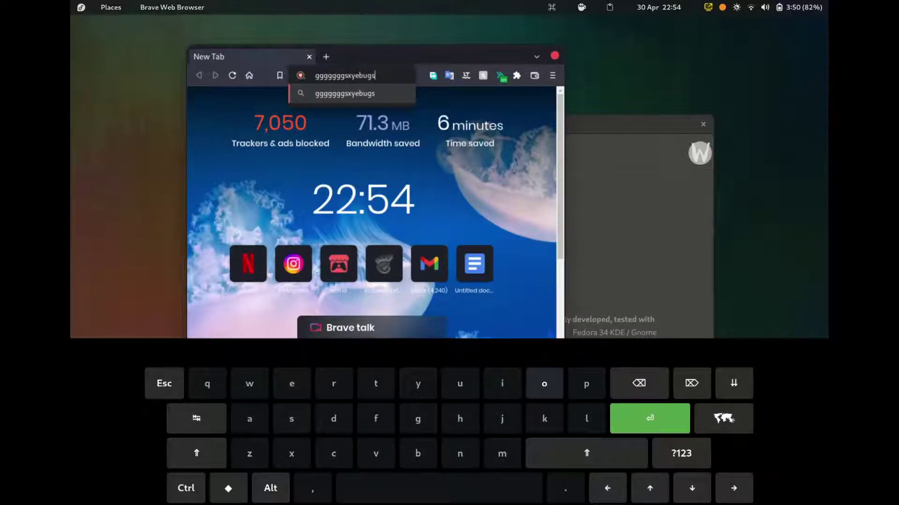
{"action": "key", "text": "BackSpace"}
{"action": "key", "text": "BackSpace"}
{"action": "key", "text": "BackSpace"}
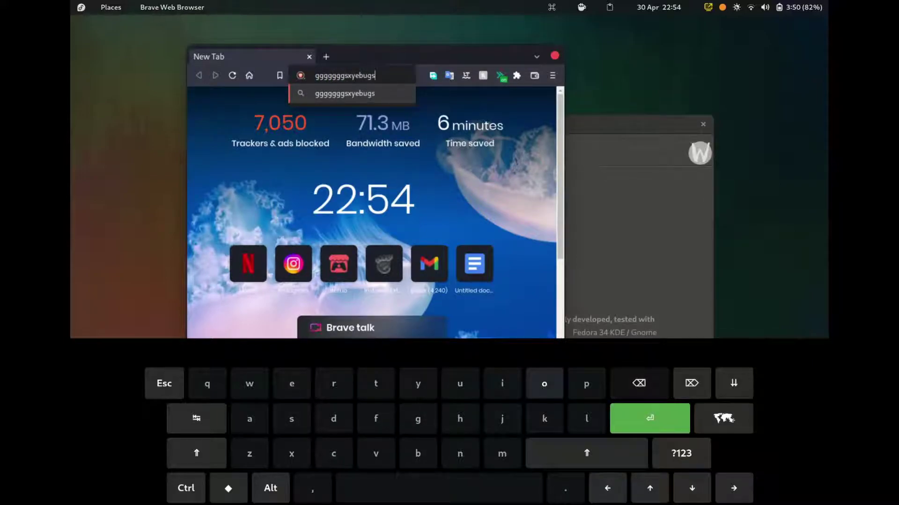
{"action": "key", "text": "BackSpace"}
{"action": "key", "text": "BackSpace"}
{"action": "key", "text": "BackSpace"}
{"action": "key", "text": "BackSpace"}
{"action": "key", "text": "BackSpace"}
{"action": "key", "text": "BackSpace"}
{"action": "key", "text": "BackSpace"}
{"action": "key", "text": "BackSpace"}
{"action": "key", "text": "BackSpace"}
{"action": "key", "text": "BackSpace"}
{"action": "key", "text": "BackSpace"}
{"action": "key", "text": "BackSpace"}
{"action": "key", "text": "BackSpace"}
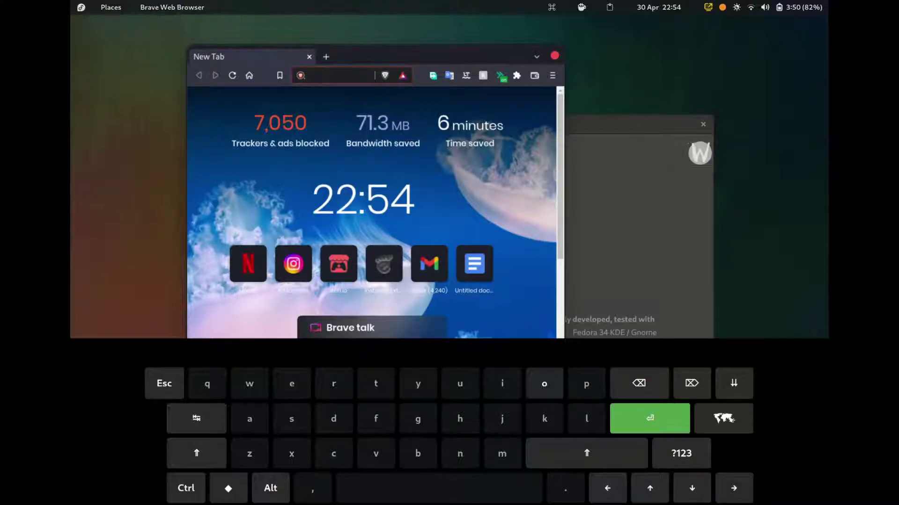
{"action": "left_click", "coordinate": [734, 383]}
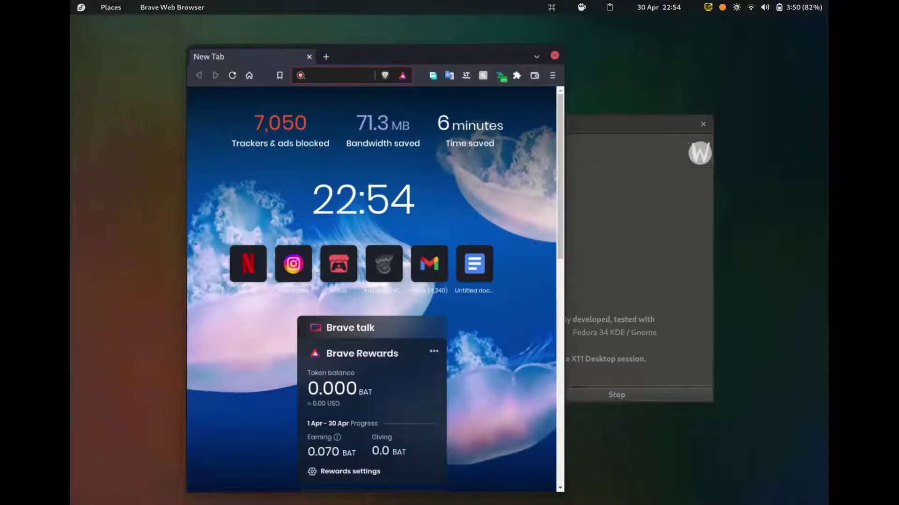
{"action": "key", "text": "alt+F4"}
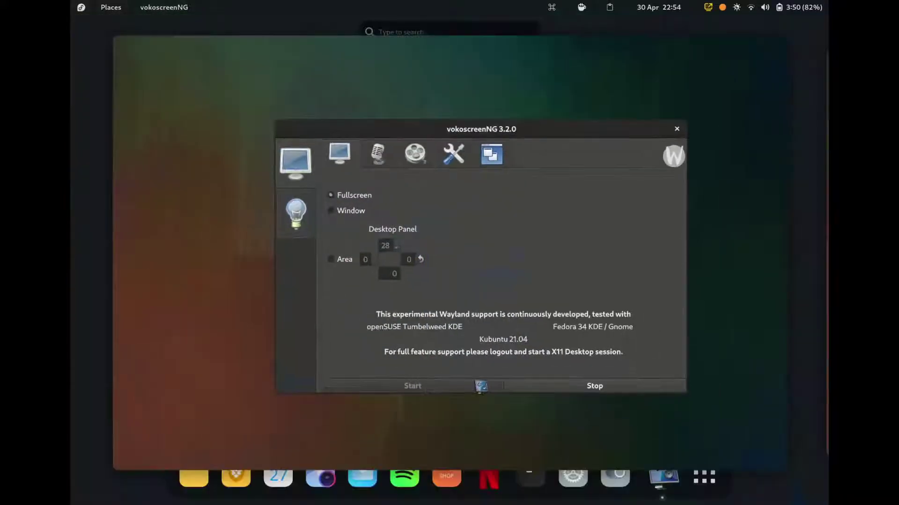
Step: Open the app grid, page through it, and briefly open the google folder
{"action": "key", "text": "super"}
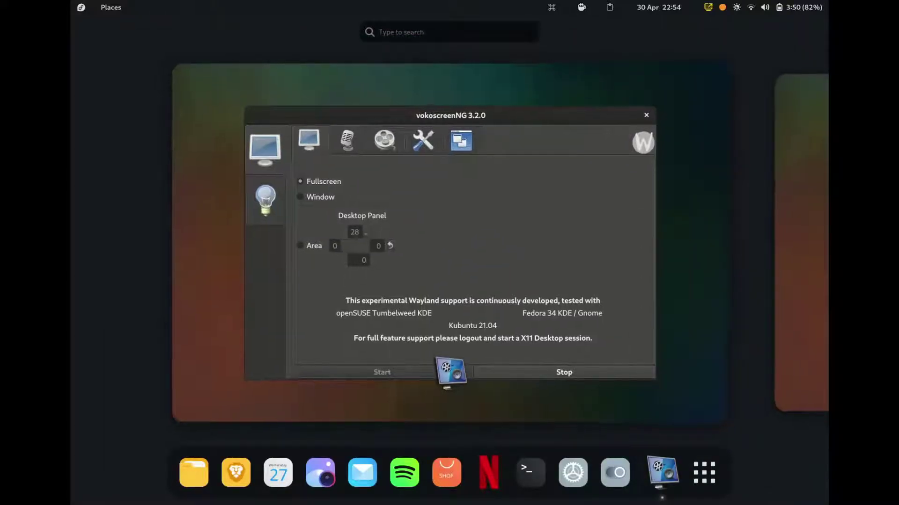
{"action": "key", "text": "super"}
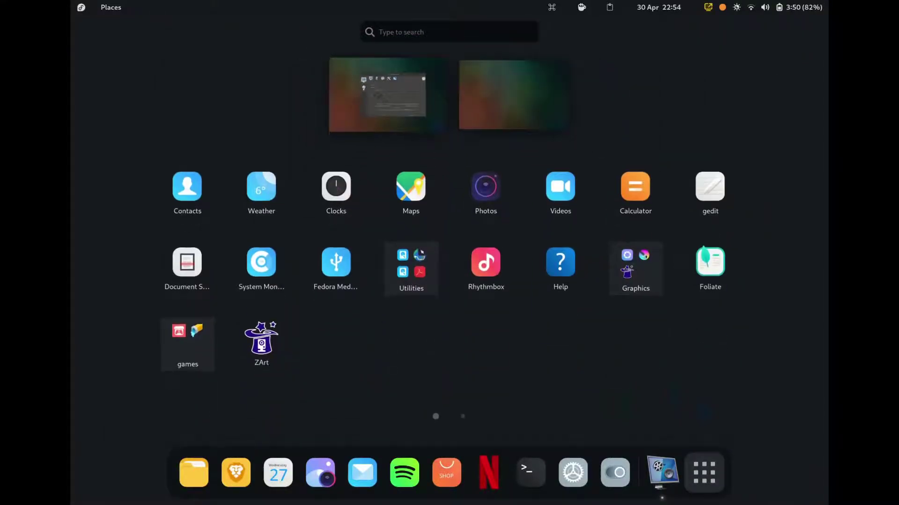
{"action": "scroll", "coordinate": [436, 271], "scroll_direction": "right", "scroll_amount": 1}
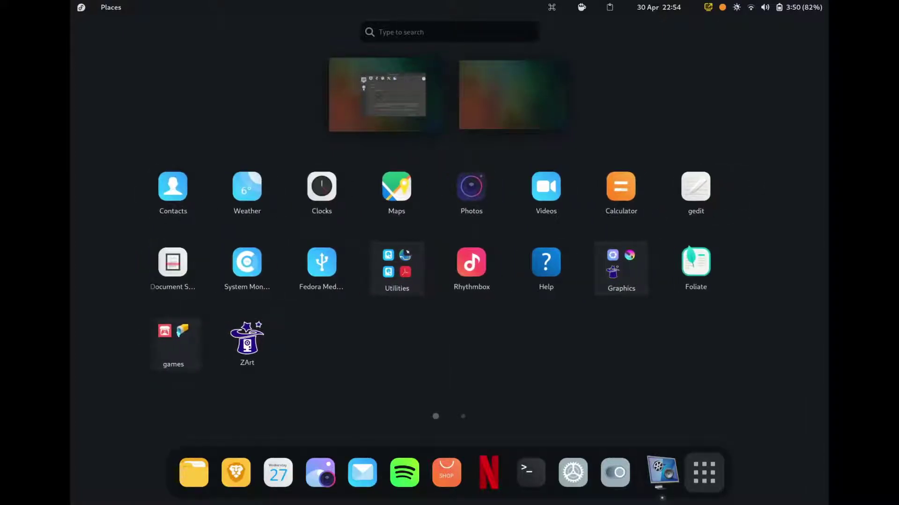
{"action": "scroll", "coordinate": [448, 269], "scroll_direction": "right", "scroll_amount": 2}
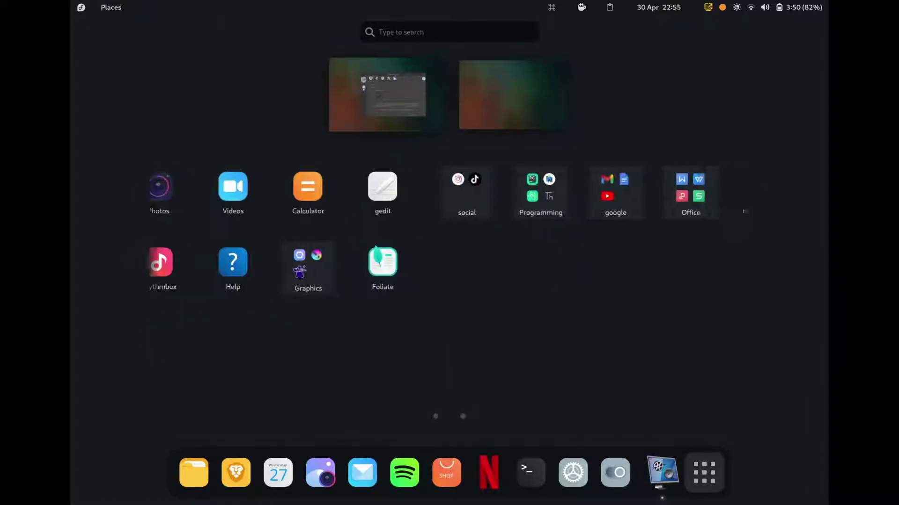
{"action": "scroll", "coordinate": [449, 269], "scroll_direction": "left", "scroll_amount": 1}
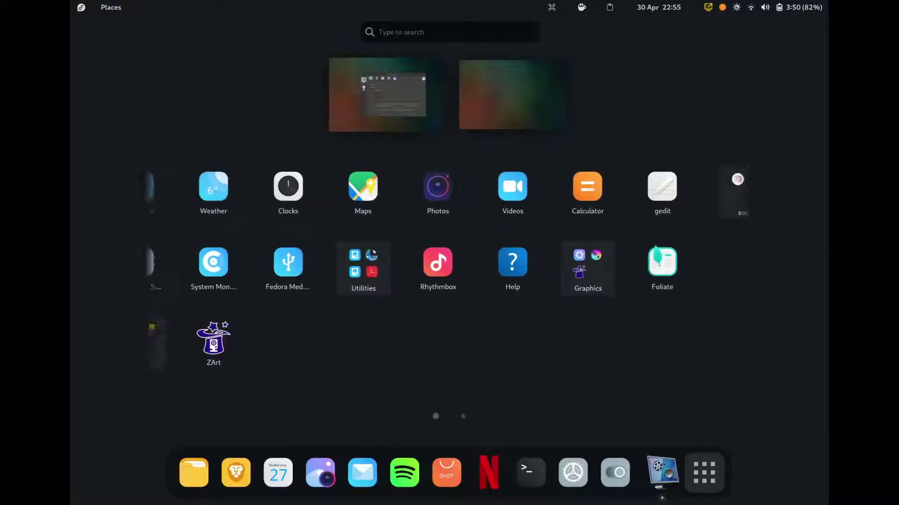
{"action": "scroll", "coordinate": [448, 269], "scroll_direction": "right", "scroll_amount": 2}
{"action": "scroll", "coordinate": [448, 269], "scroll_direction": "left", "scroll_amount": 1}
{"action": "scroll", "coordinate": [448, 269], "scroll_direction": "right", "scroll_amount": 1}
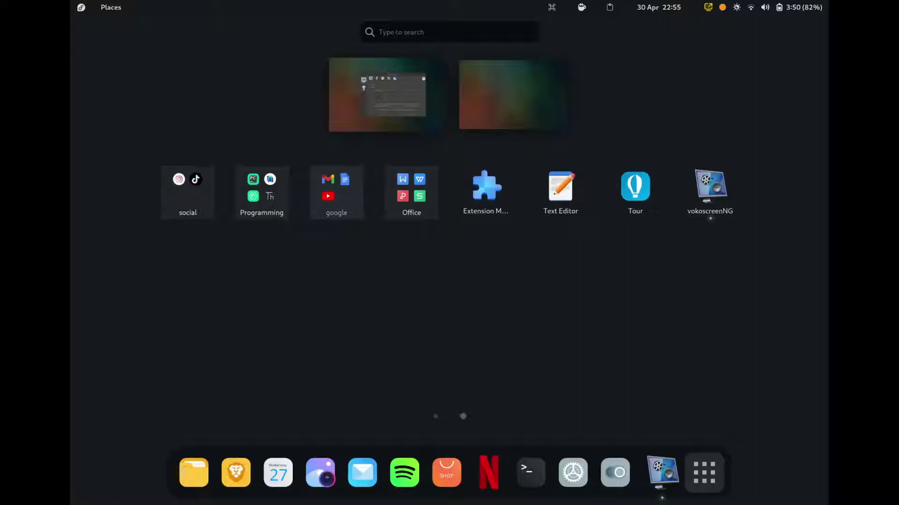
{"action": "left_click", "coordinate": [336, 192]}
{"action": "key", "text": "Escape"}
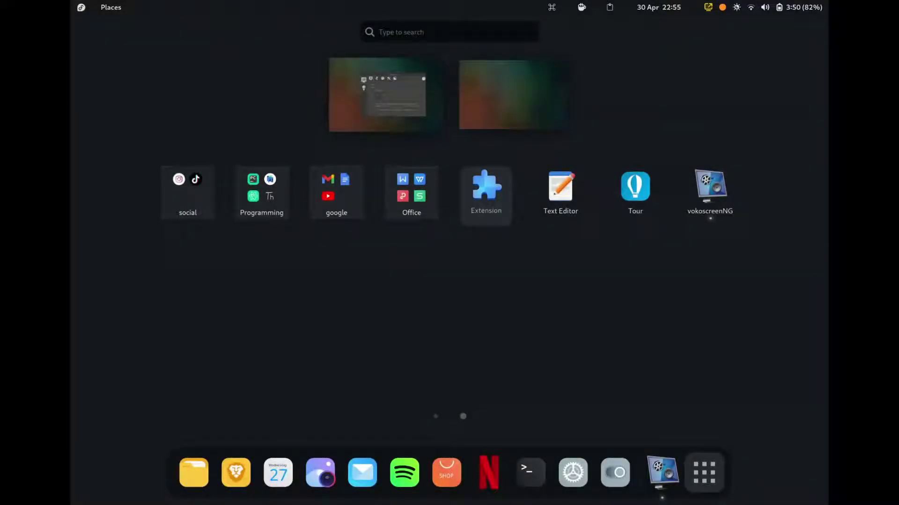
Step: Drop Extension Manager onto Text Editor to form a new Accessories folder
{"action": "right_click", "coordinate": [486, 192]}
{"action": "key", "text": "Escape"}
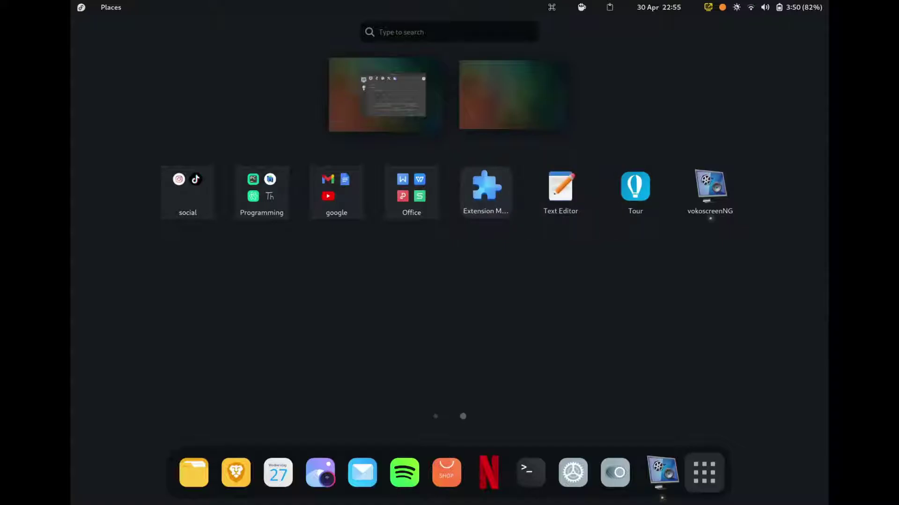
{"action": "mouse_move", "coordinate": [485, 187]}
{"action": "left_mouse_down"}
{"action": "mouse_move", "coordinate": [468, 251]}
{"action": "mouse_move", "coordinate": [419, 313]}
{"action": "mouse_move", "coordinate": [499, 139]}
{"action": "mouse_move", "coordinate": [450, 204]}
{"action": "mouse_move", "coordinate": [468, 220]}
{"action": "mouse_move", "coordinate": [478, 194]}
{"action": "left_mouse_up"}
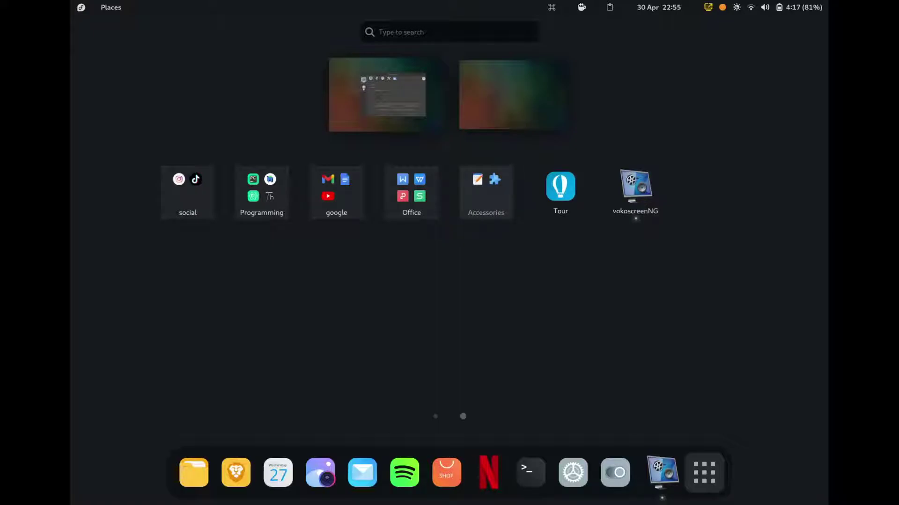
{"action": "left_click", "coordinate": [486, 191]}
Step: Drag Extension Manager and Text Editor back out of Accessories, then open the Office folder
{"action": "right_click", "coordinate": [449, 183]}
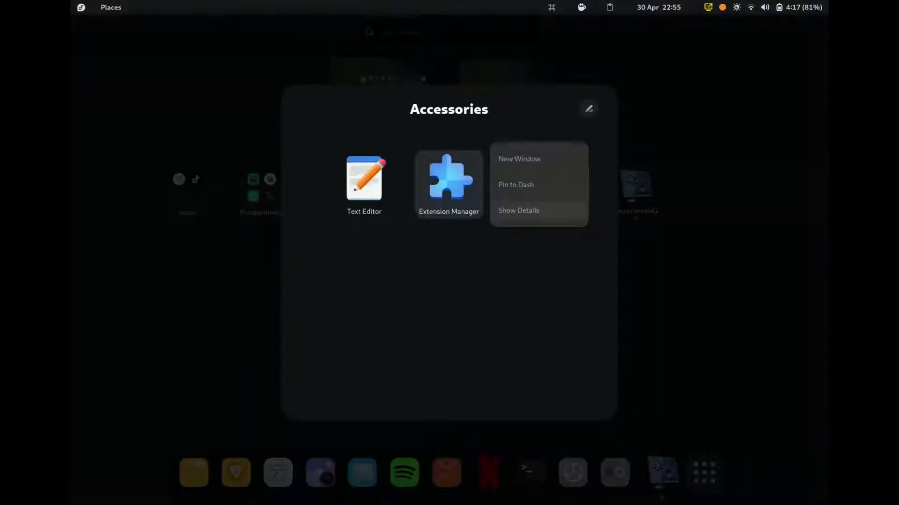
{"action": "left_click_drag", "start_coordinate": [448, 182], "coordinate": [688, 280]}
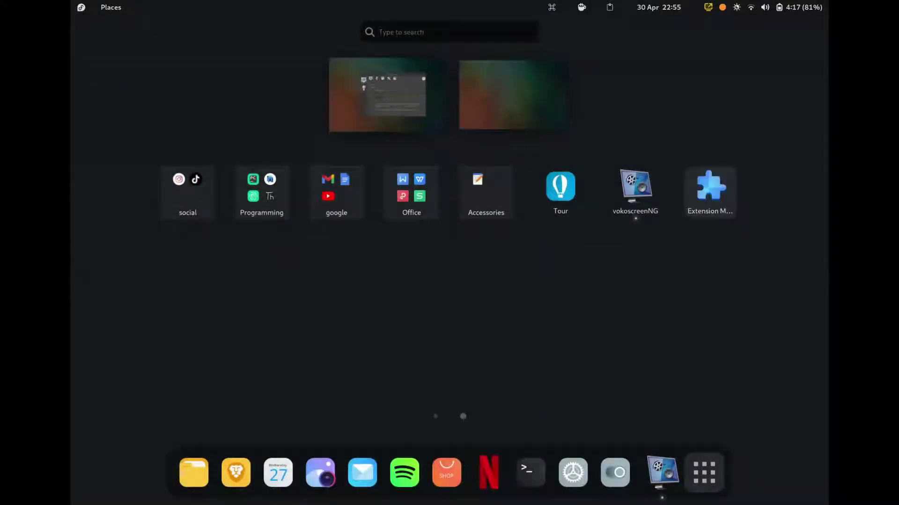
{"action": "left_click", "coordinate": [486, 192]}
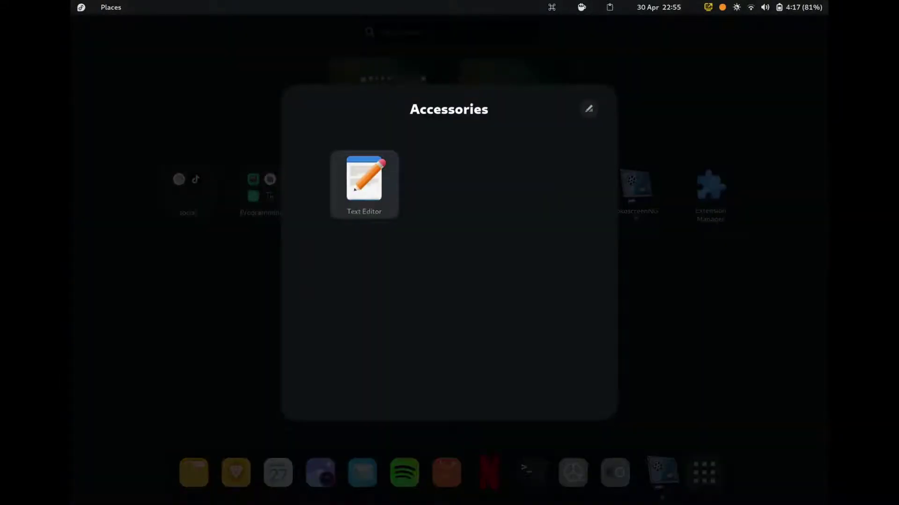
{"action": "left_click_drag", "start_coordinate": [364, 181], "coordinate": [689, 349]}
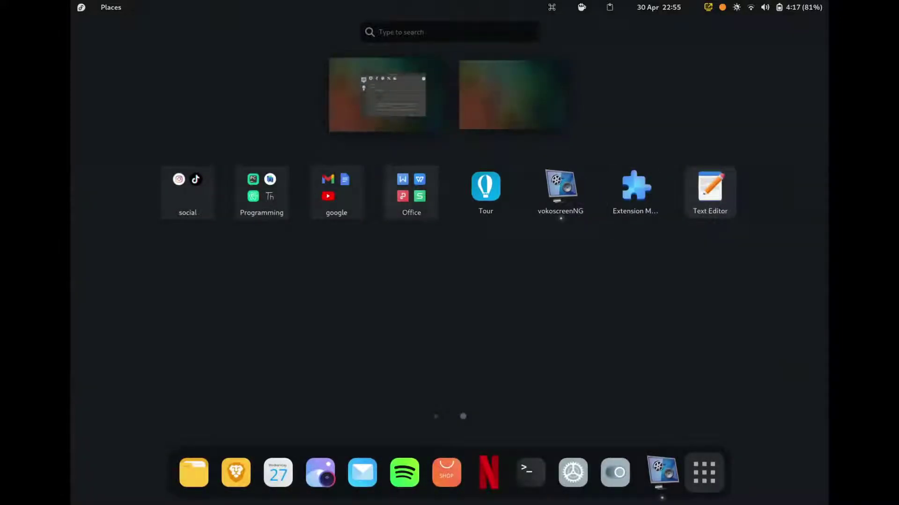
{"action": "left_click", "coordinate": [411, 192]}
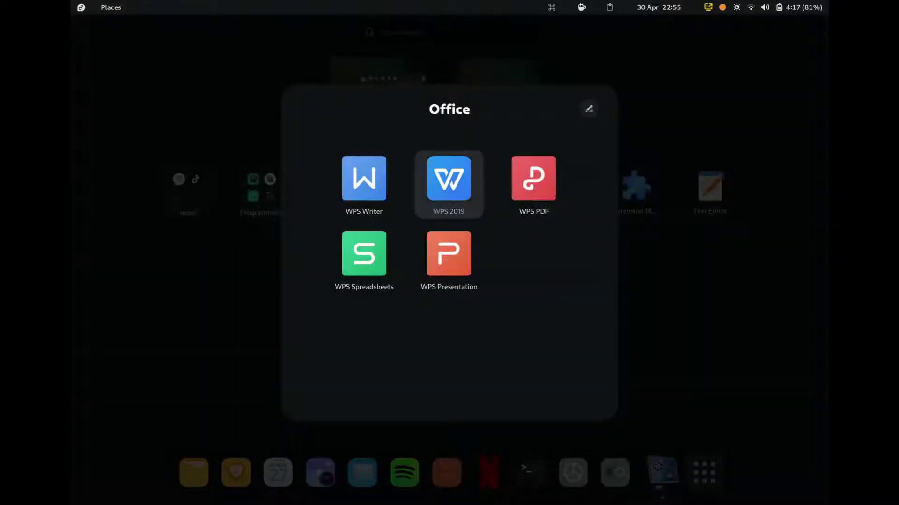
Step: Launch WPS Writer and dismiss the system check and default office software prompts
{"action": "key", "text": "super"}
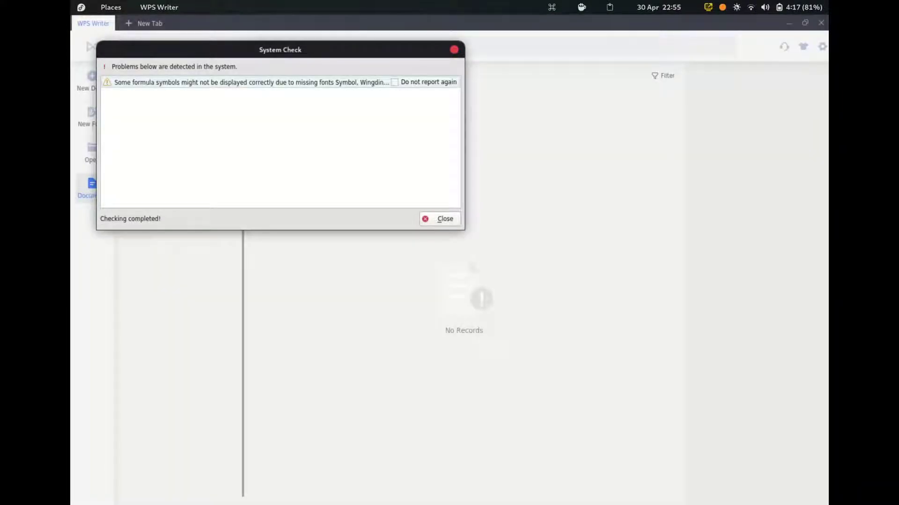
{"action": "left_click", "coordinate": [440, 219]}
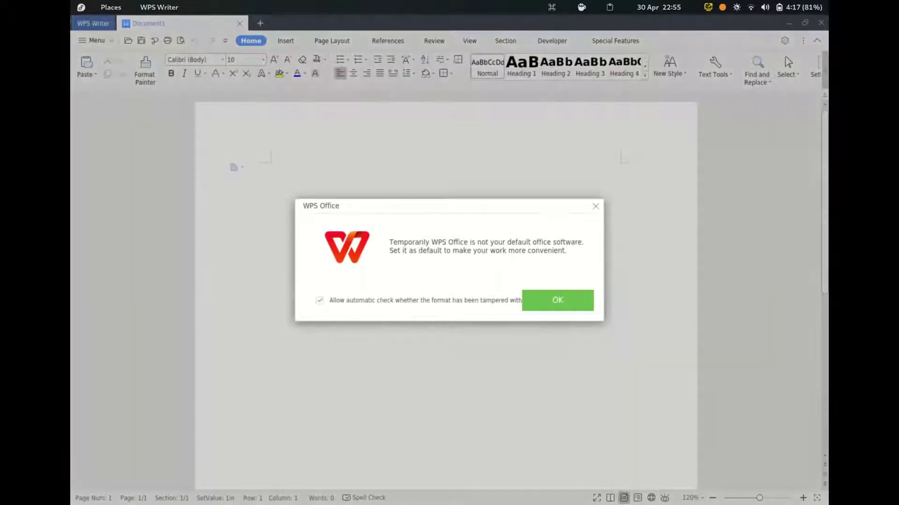
{"action": "key", "text": "Return"}
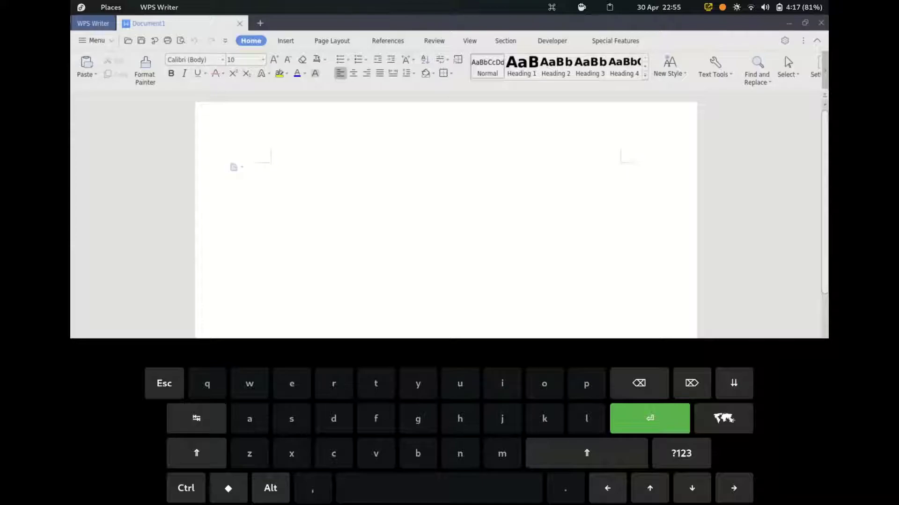
Step: Type 'hello word' into Document1, then close Writer without saving
{"action": "type", "text": "hello"}
{"action": "key", "text": "BackSpace"}
{"action": "key", "text": "BackSpace"}
{"action": "type", "text": "l"}
{"action": "key", "text": "BackSpace"}
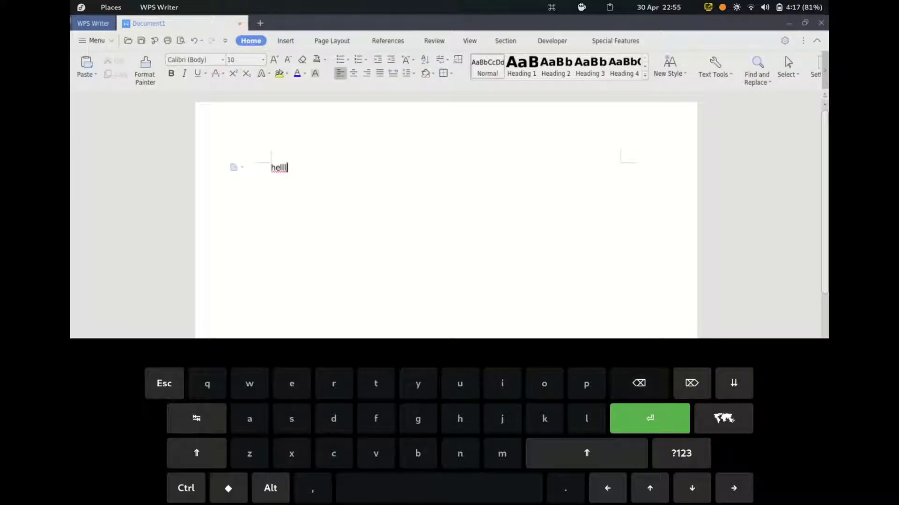
{"action": "type", "text": "o"}
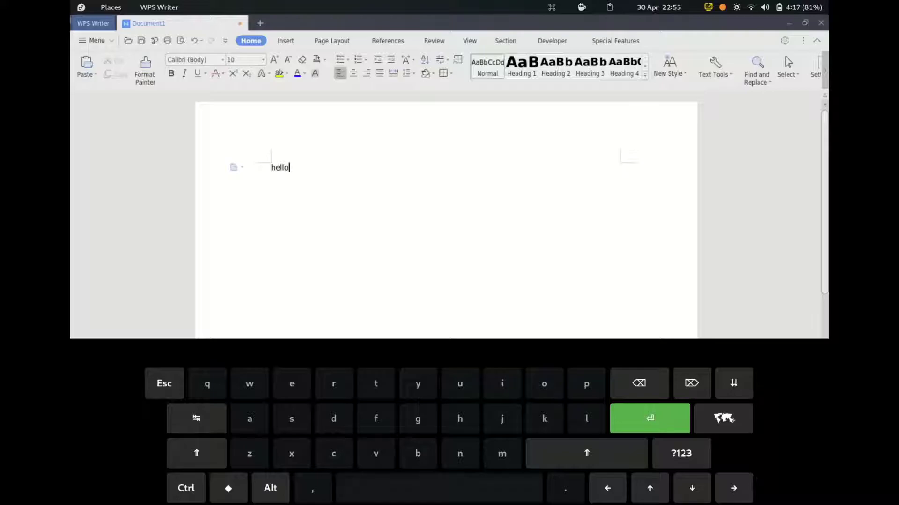
{"action": "type", "text": " wo"}
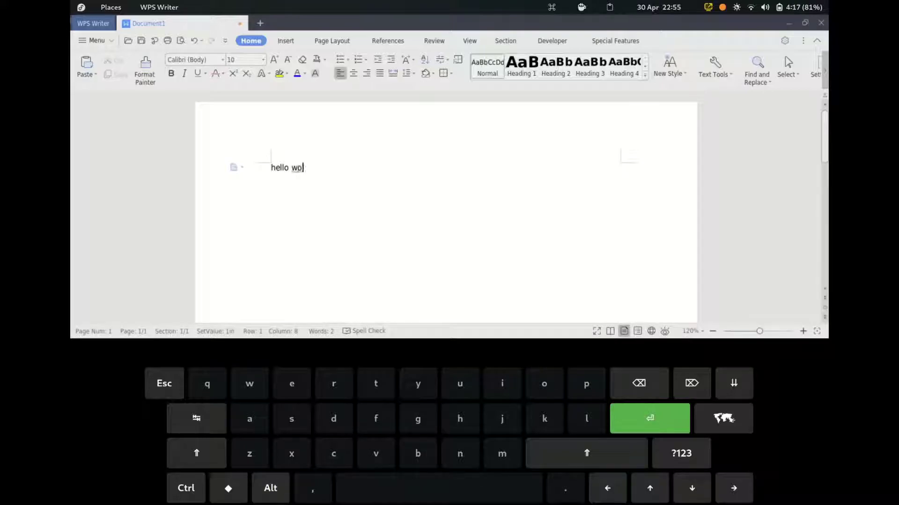
{"action": "type", "text": "rd"}
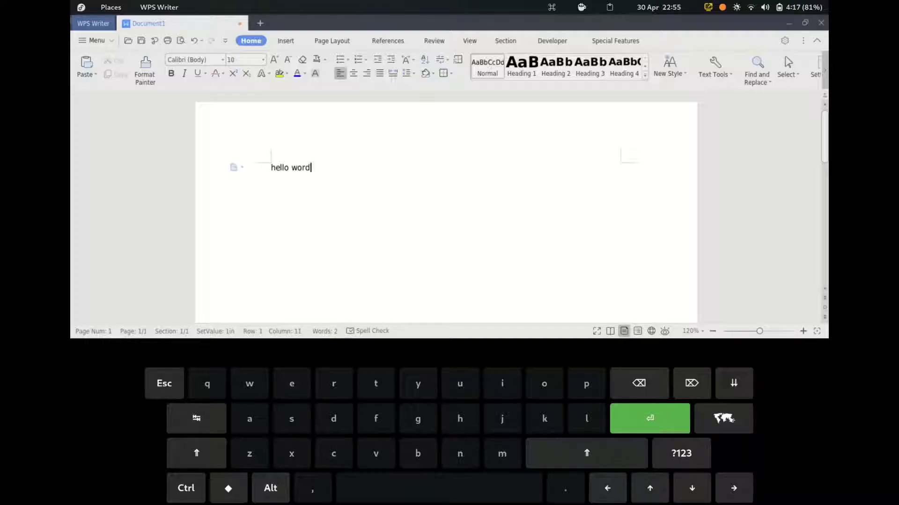
{"action": "left_click", "coordinate": [821, 22]}
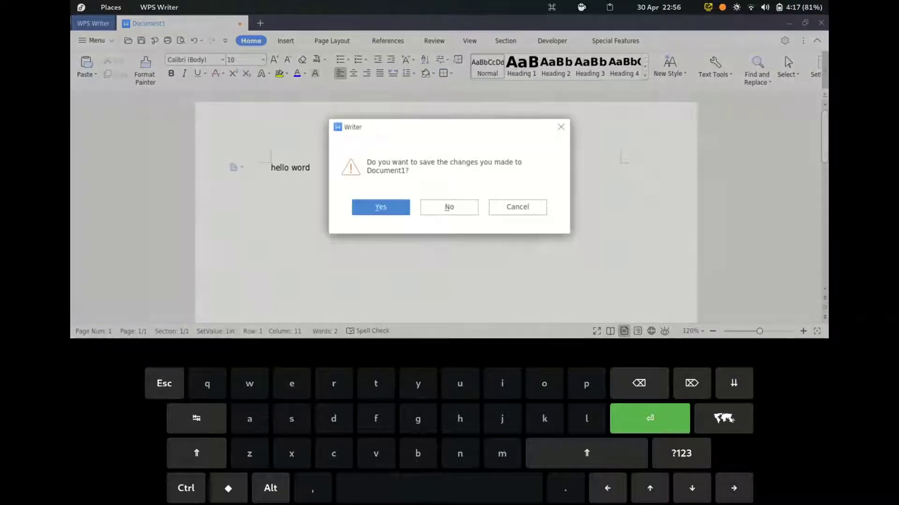
{"action": "left_click", "coordinate": [450, 206]}
Step: Hide the keyboard and browse Documents, Starred, Home and Documents in the Files sidebar
{"action": "left_click", "coordinate": [734, 384]}
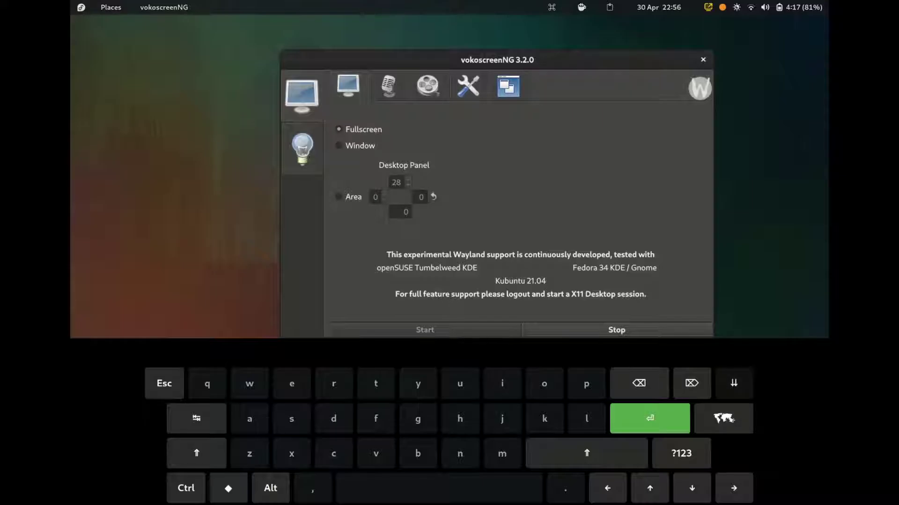
{"action": "key", "text": "super"}
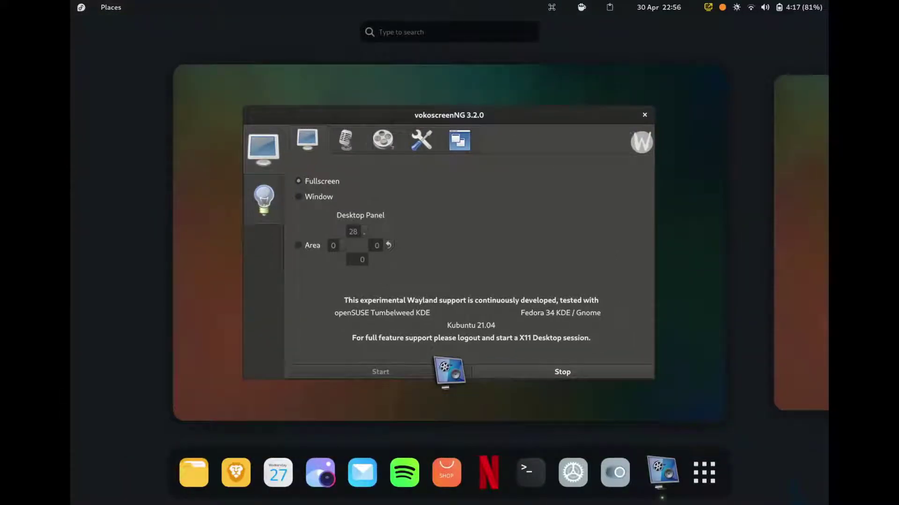
{"action": "key", "text": "super"}
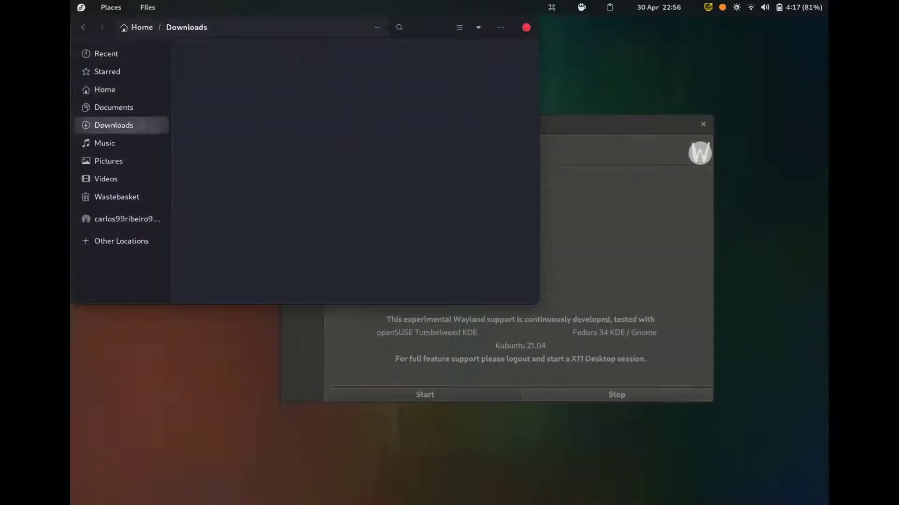
{"action": "left_click", "coordinate": [114, 107]}
{"action": "left_click", "coordinate": [108, 71]}
{"action": "left_click", "coordinate": [105, 90]}
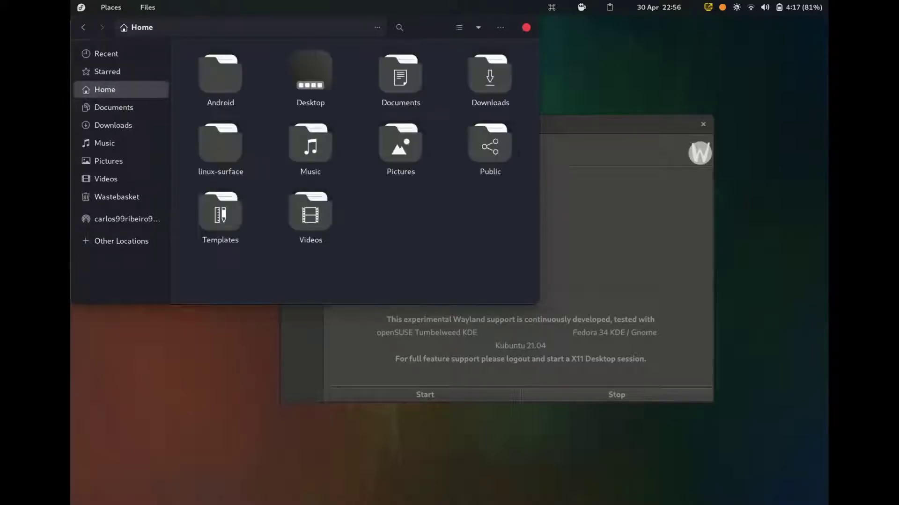
{"action": "left_click", "coordinate": [114, 107]}
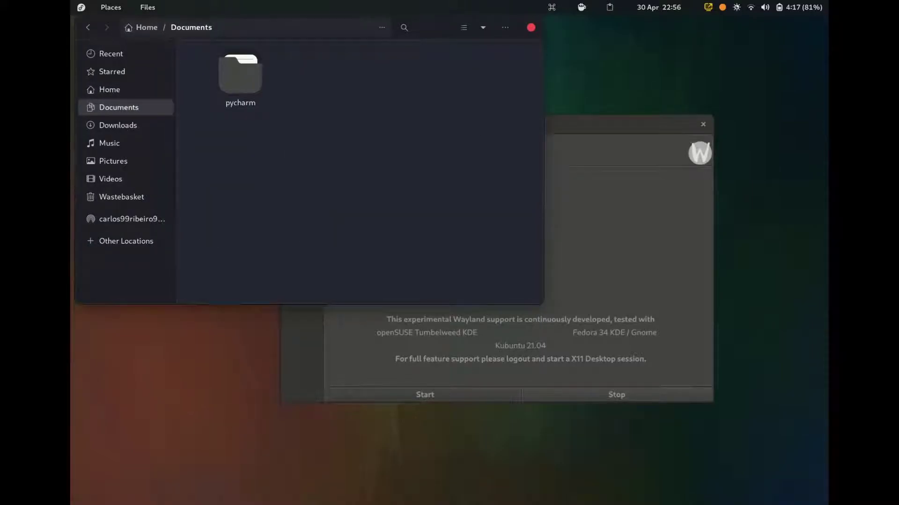
Step: Close the Files window and launch a terminal from the Activities overview
{"action": "left_click", "coordinate": [531, 27]}
{"action": "key", "text": "super"}
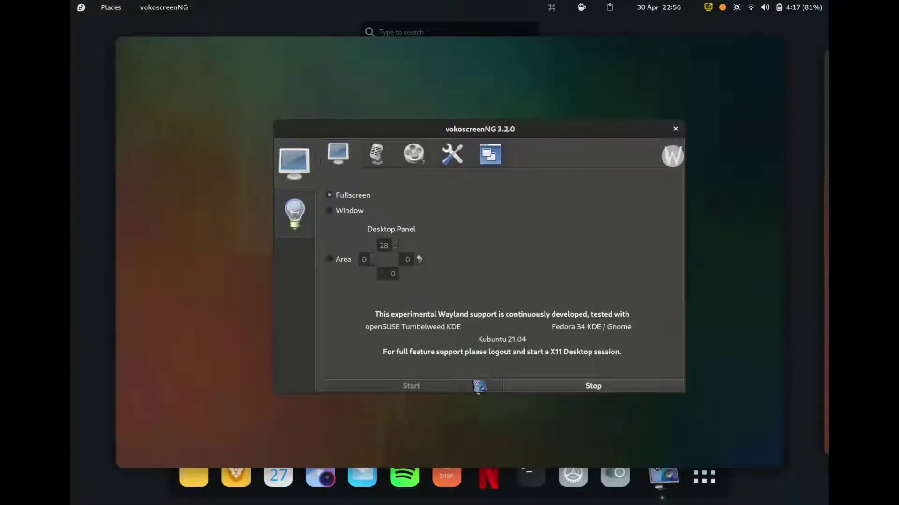
{"action": "left_click", "coordinate": [531, 473]}
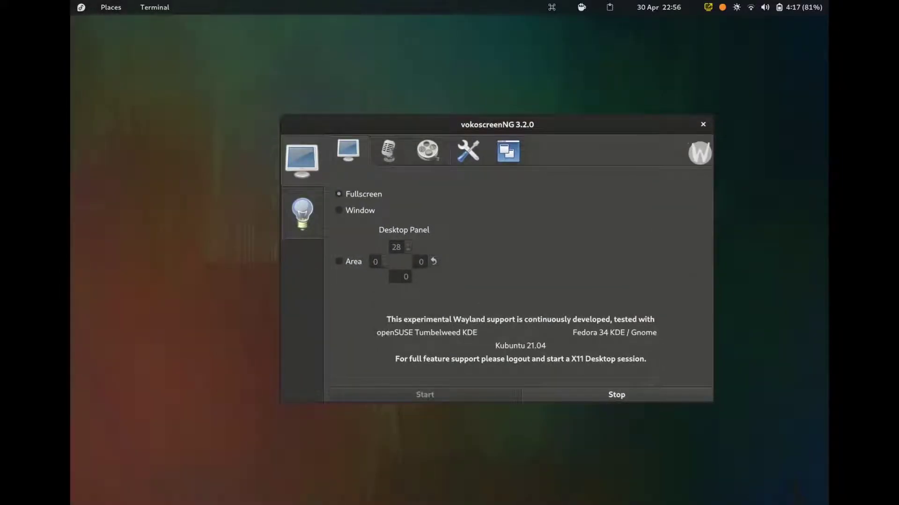
{"action": "type", "text": "neo"}
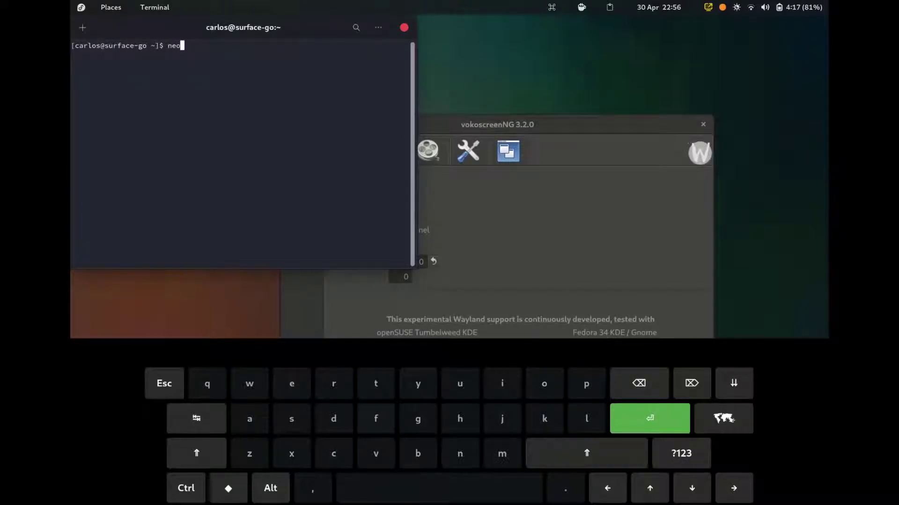
{"action": "type", "text": "fetch"}
{"action": "key", "text": "Return"}
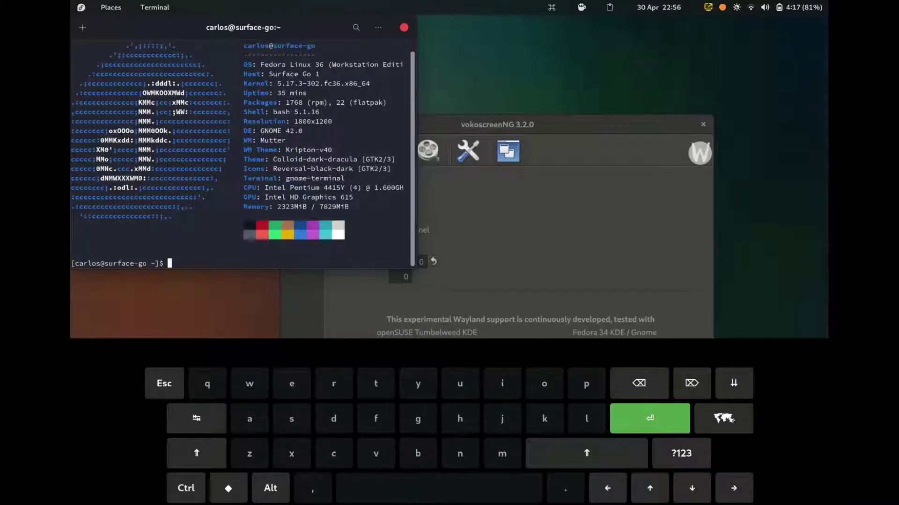
{"action": "key", "text": "ctrl+d"}
{"action": "key", "text": "super"}
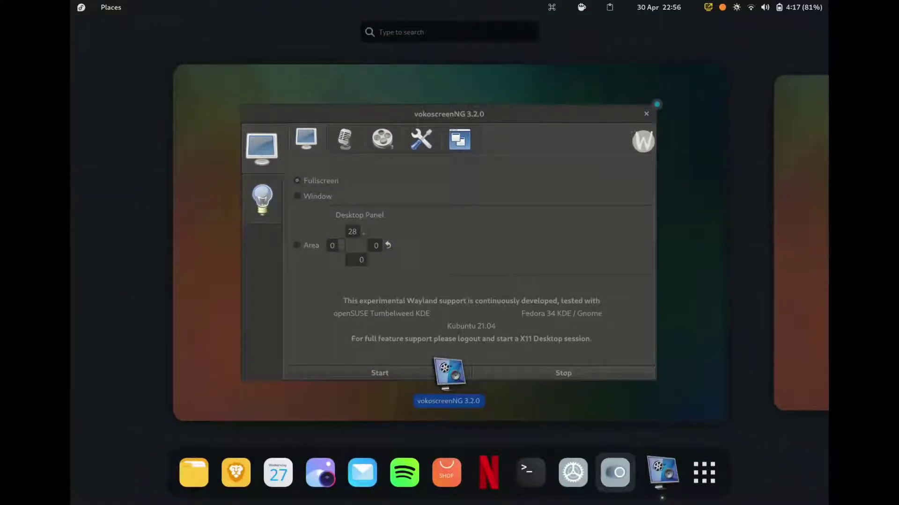
{"action": "key", "text": "super"}
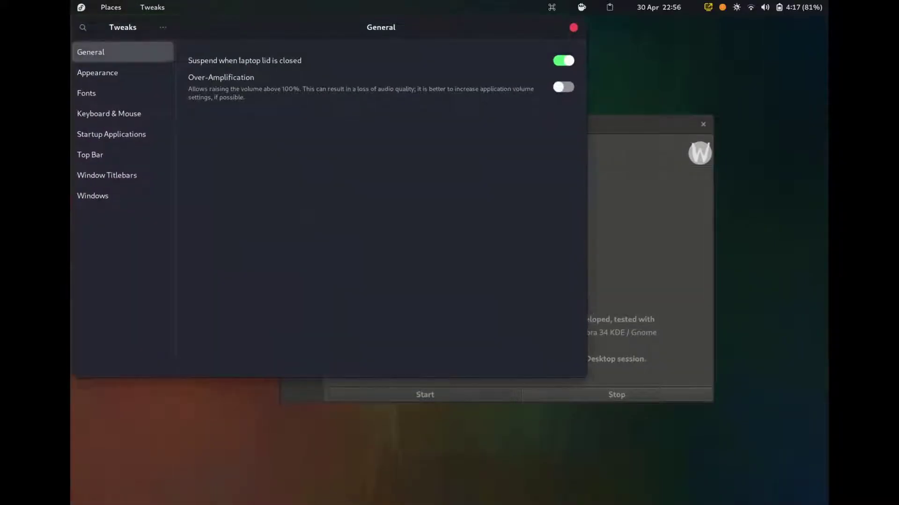
Step: Look through the Fonts, Keyboard & Mouse, Appearance and Windows sections of Tweaks
{"action": "left_click", "coordinate": [123, 93]}
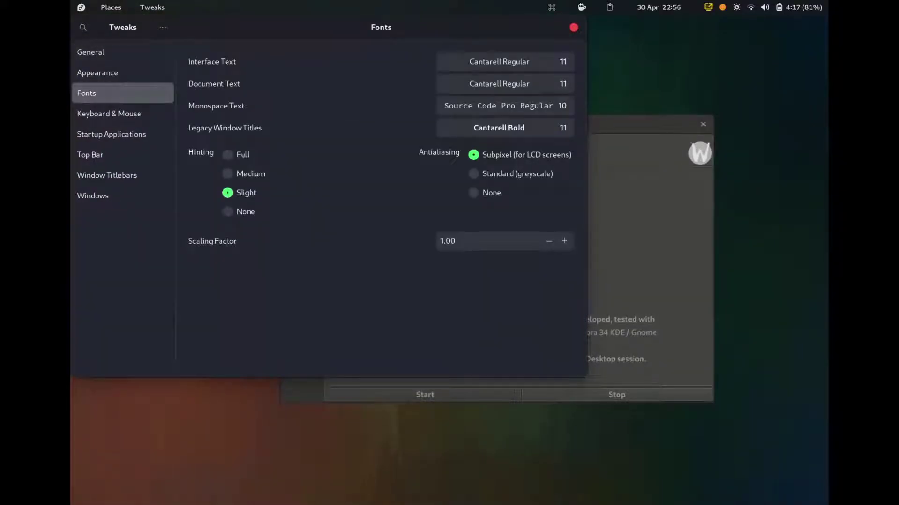
{"action": "left_click", "coordinate": [122, 114]}
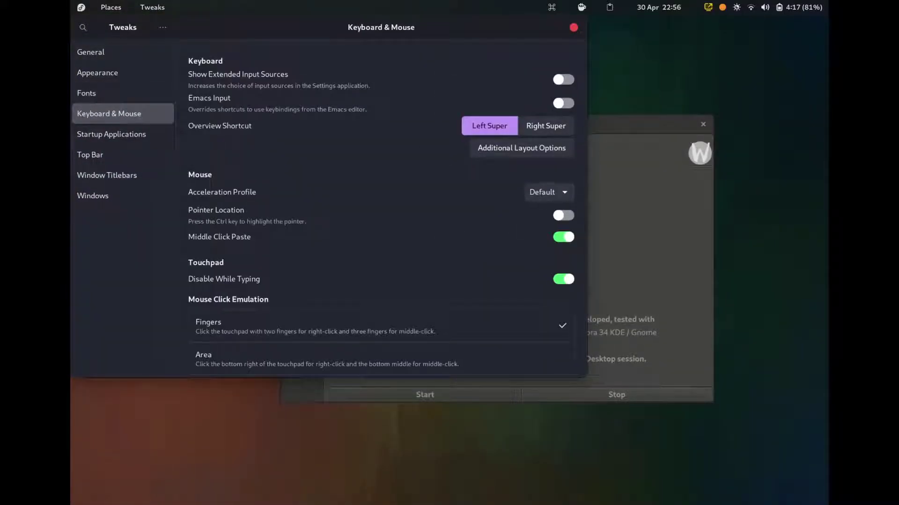
{"action": "left_click", "coordinate": [123, 73]}
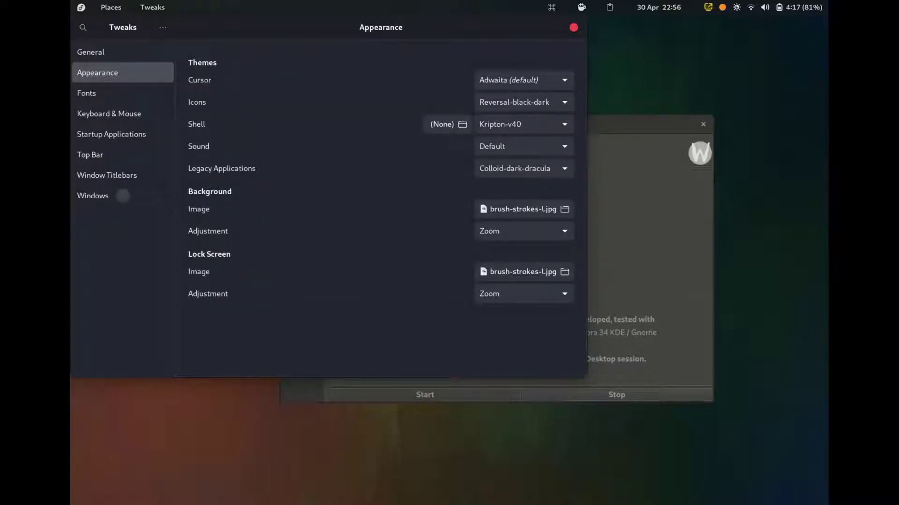
{"action": "left_click", "coordinate": [123, 196]}
Step: Enable Maximise and Minimise titlebar buttons, place them on the Left, and tile Tweaks left
{"action": "left_click", "coordinate": [106, 175]}
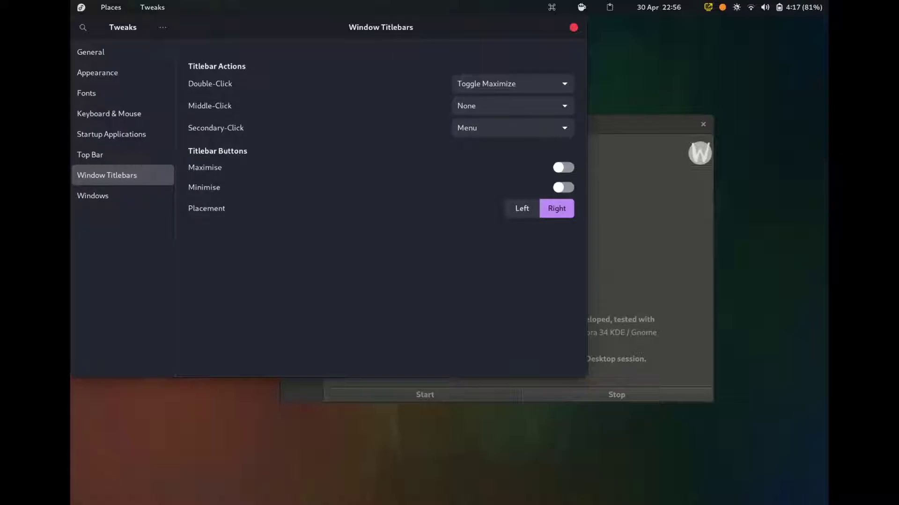
{"action": "left_click", "coordinate": [563, 167]}
{"action": "left_click", "coordinate": [563, 187]}
{"action": "left_click", "coordinate": [522, 208]}
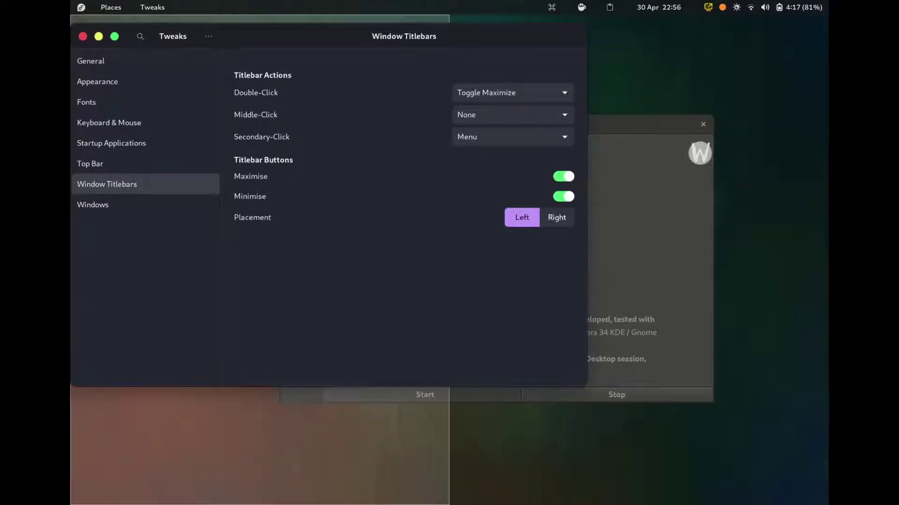
{"action": "left_click_drag", "start_coordinate": [468, 36], "coordinate": [71, 123]}
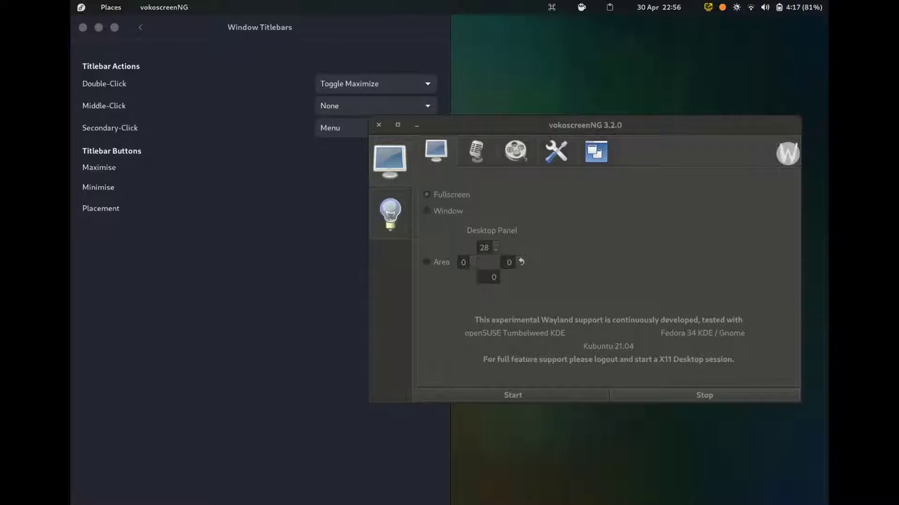
Step: Tile vokoscreenNG to the right and minimise it, return to Tweaks, then reopen Activities
{"action": "key", "text": "super+Right"}
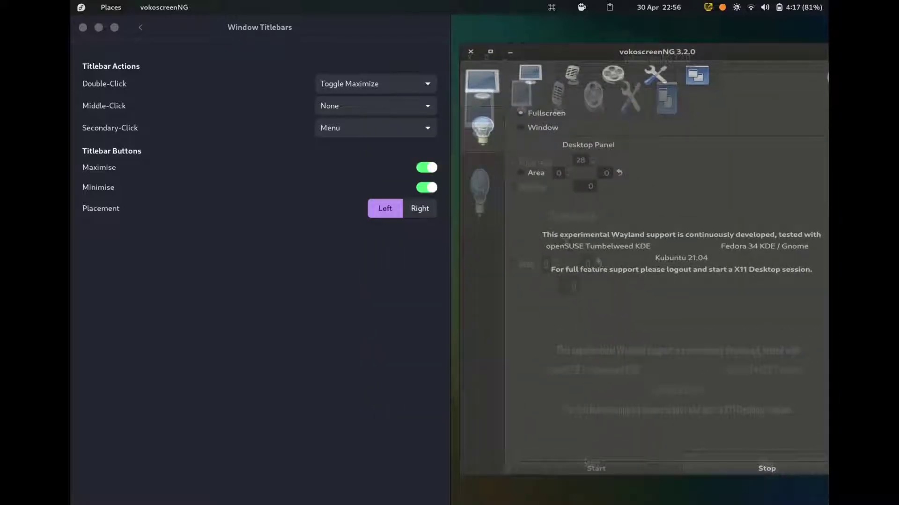
{"action": "key", "text": "super+h"}
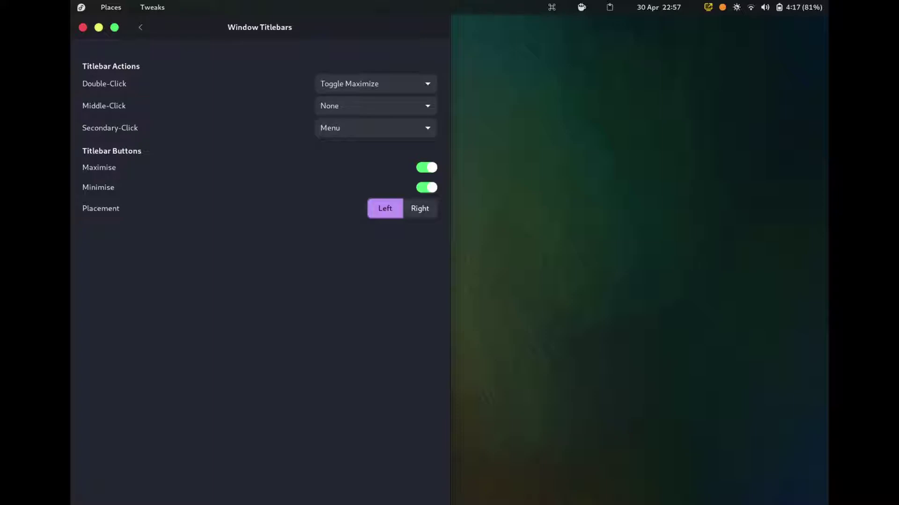
{"action": "key", "text": "super"}
{"action": "key", "text": "super"}
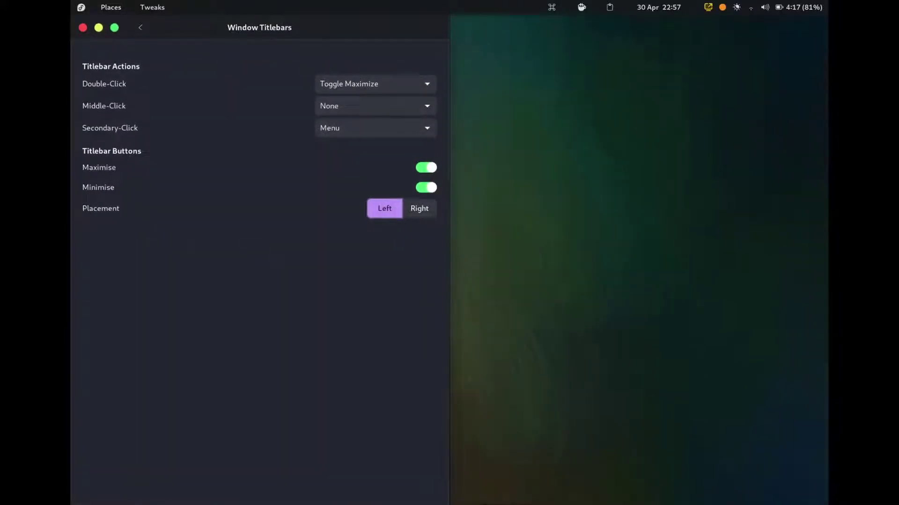
{"action": "key", "text": "super"}
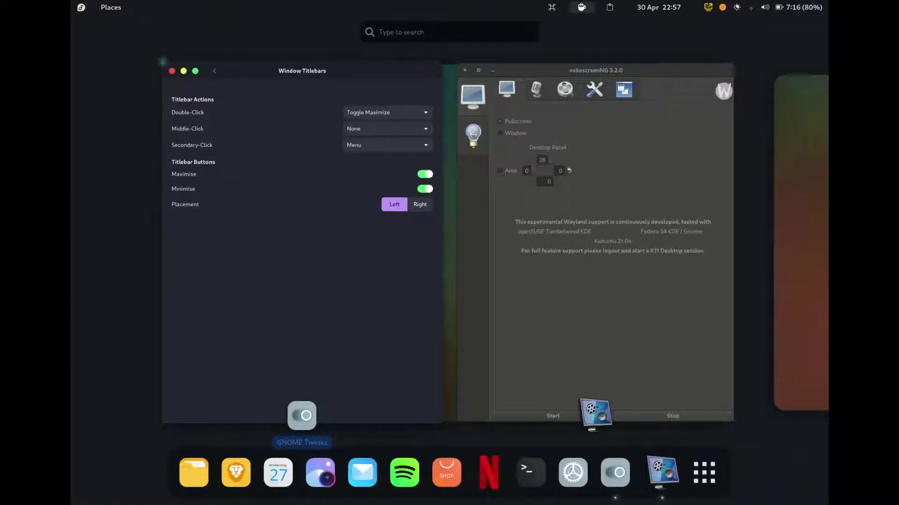
{"action": "left_click", "coordinate": [383, 206]}
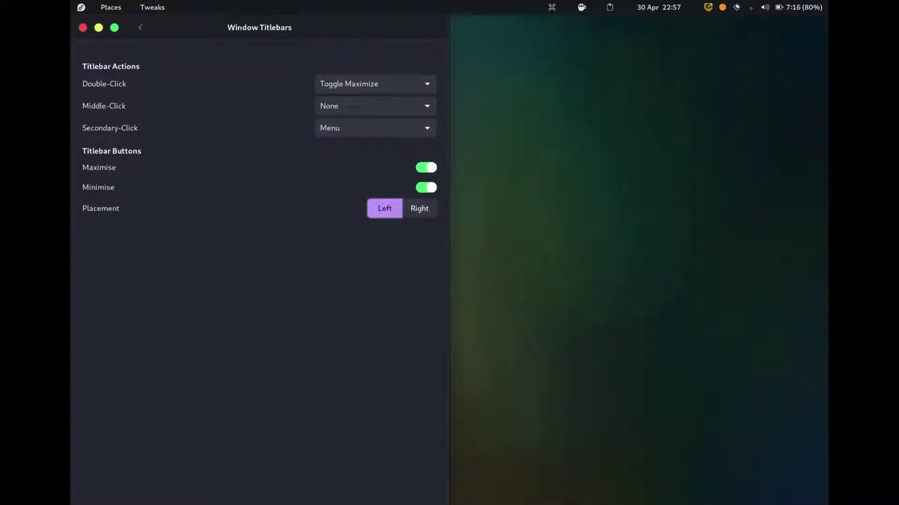
{"action": "key", "text": "super"}
{"action": "key", "text": "super"}
{"action": "key", "text": "super"}
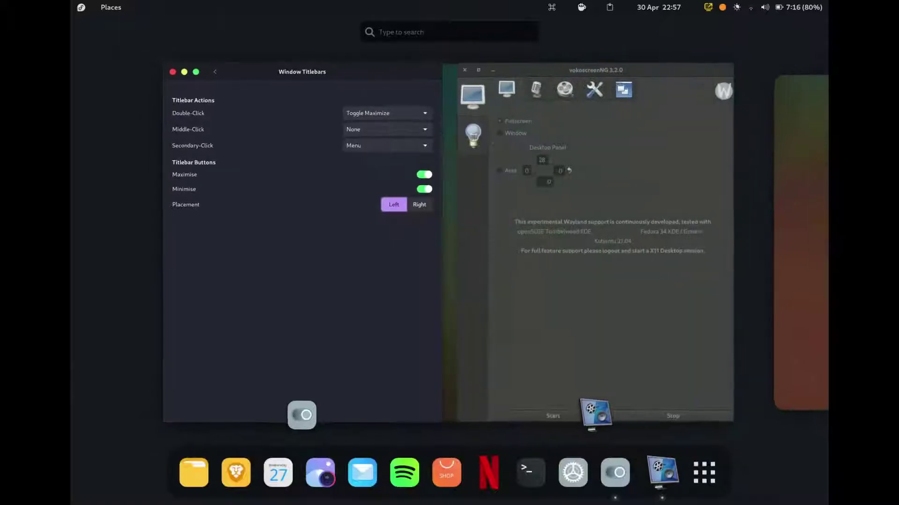
{"action": "key", "text": "super"}
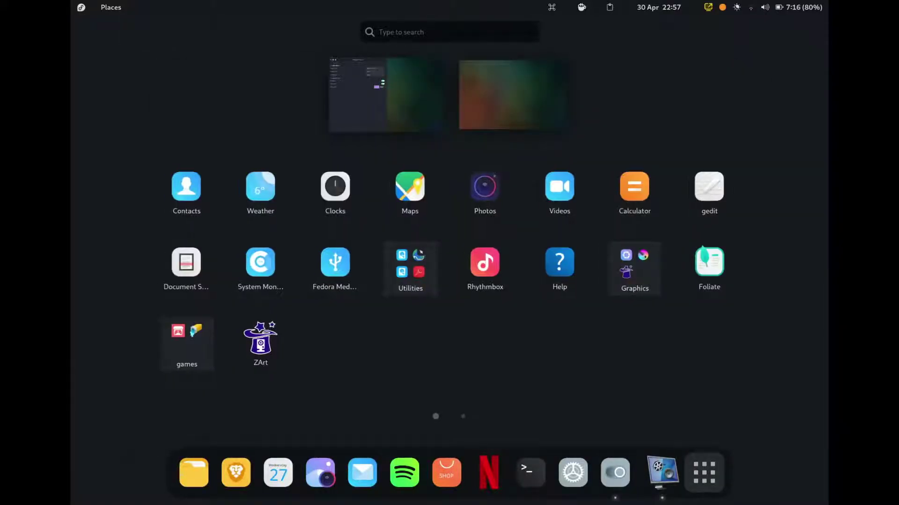
Step: Scroll to the second app grid page and look inside the social folder
{"action": "scroll", "coordinate": [409, 252], "scroll_direction": "down", "scroll_amount": 1}
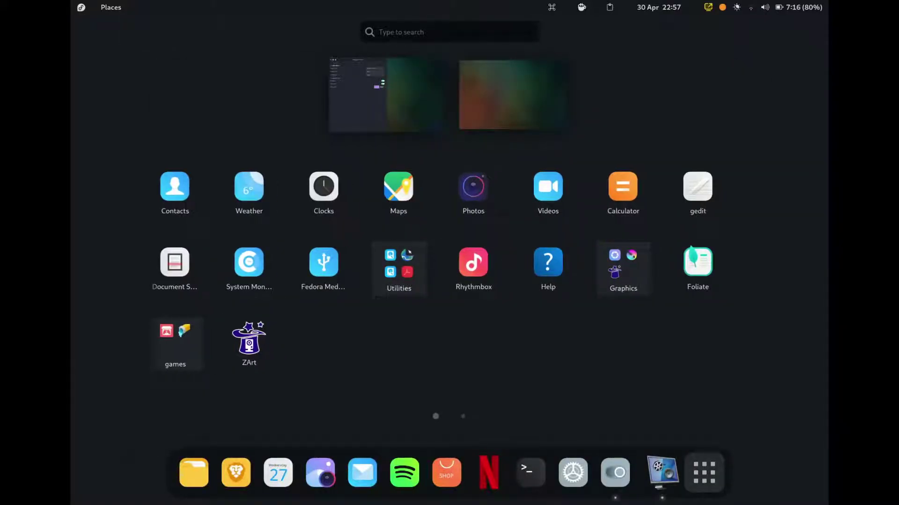
{"action": "scroll", "coordinate": [408, 252], "scroll_direction": "down", "scroll_amount": 1}
{"action": "left_click", "coordinate": [186, 187]}
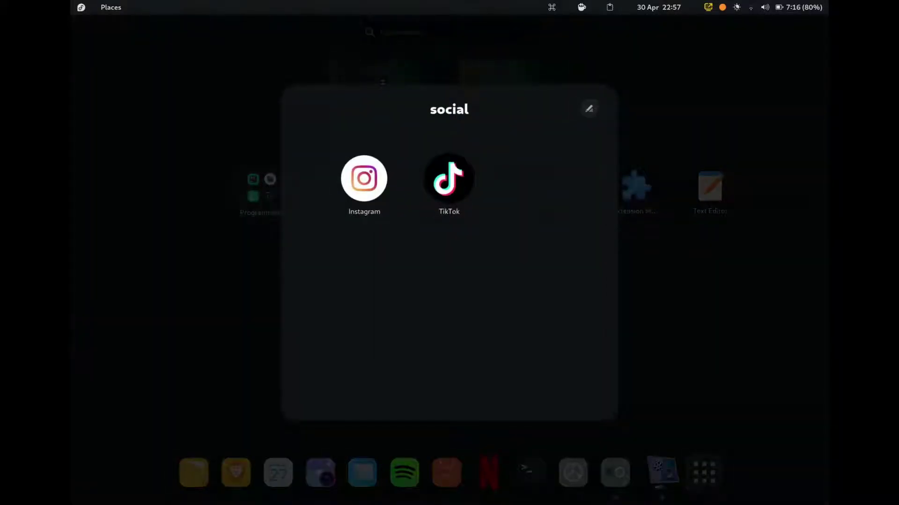
{"action": "key", "text": "Escape"}
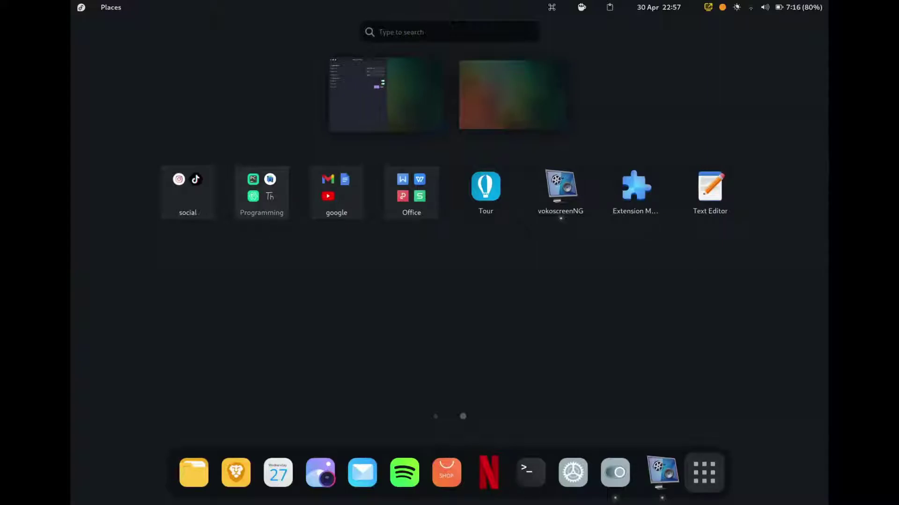
Step: Launch Atom from the Programming folder and bring up its context menu
{"action": "key", "text": "Return"}
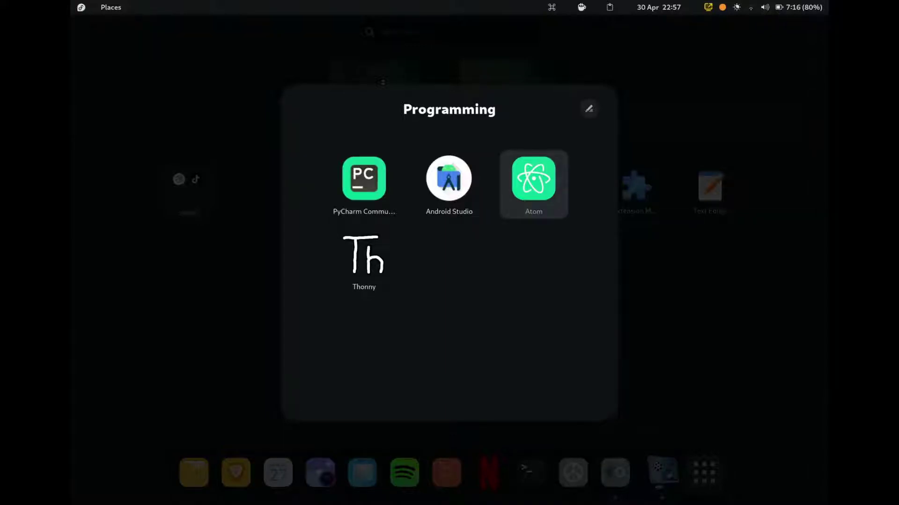
{"action": "key", "text": "Return"}
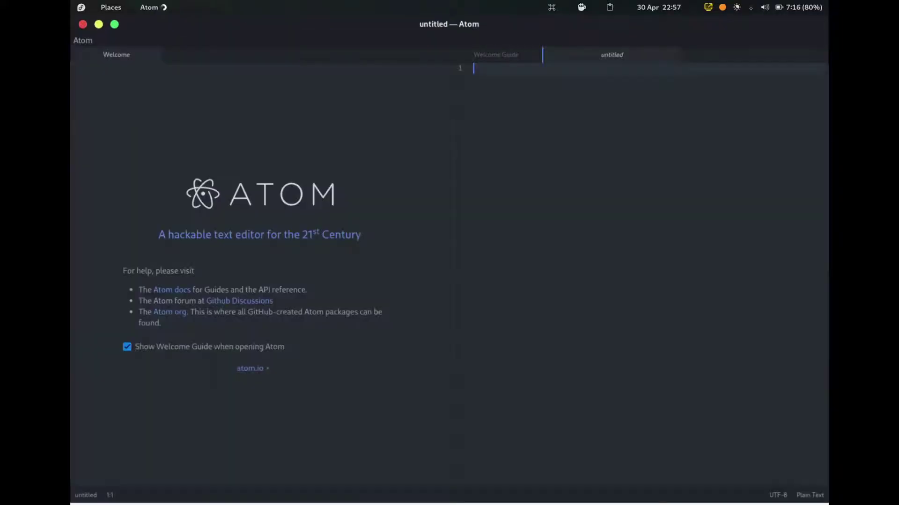
{"action": "key", "text": "Menu"}
Step: Launch Extension Manager from the app grid
{"action": "key", "text": "super"}
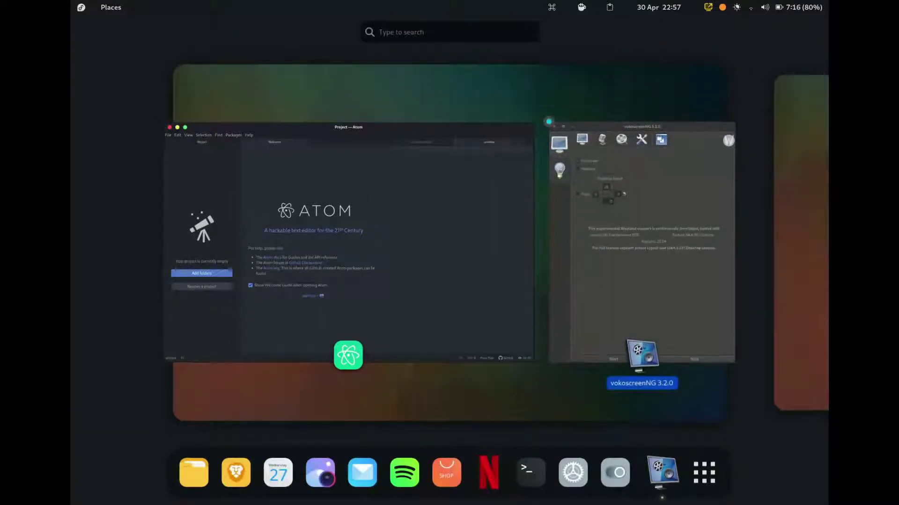
{"action": "key", "text": "super"}
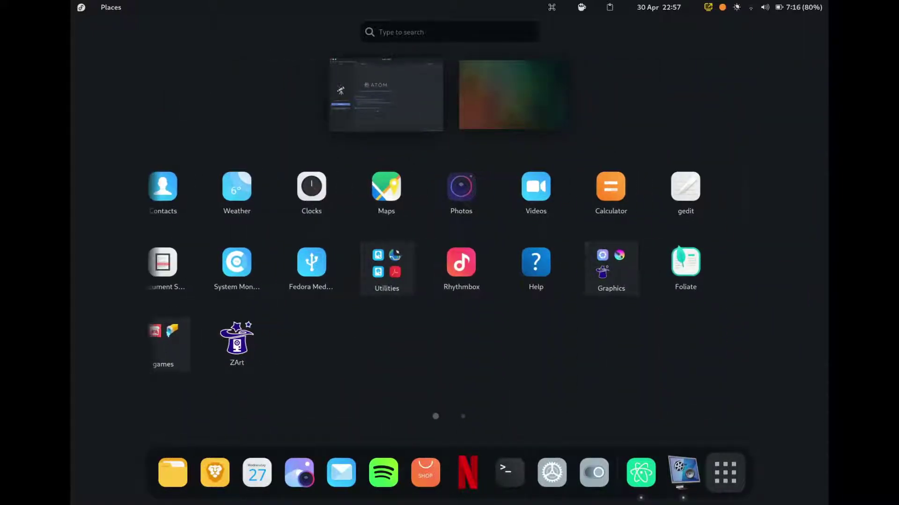
{"action": "scroll", "coordinate": [449, 262], "scroll_direction": "down", "scroll_amount": 1}
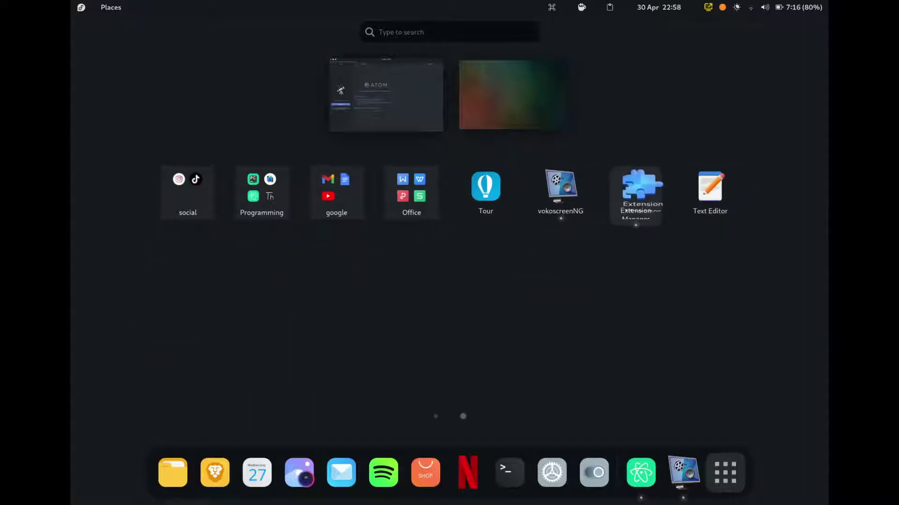
{"action": "left_click", "coordinate": [636, 186]}
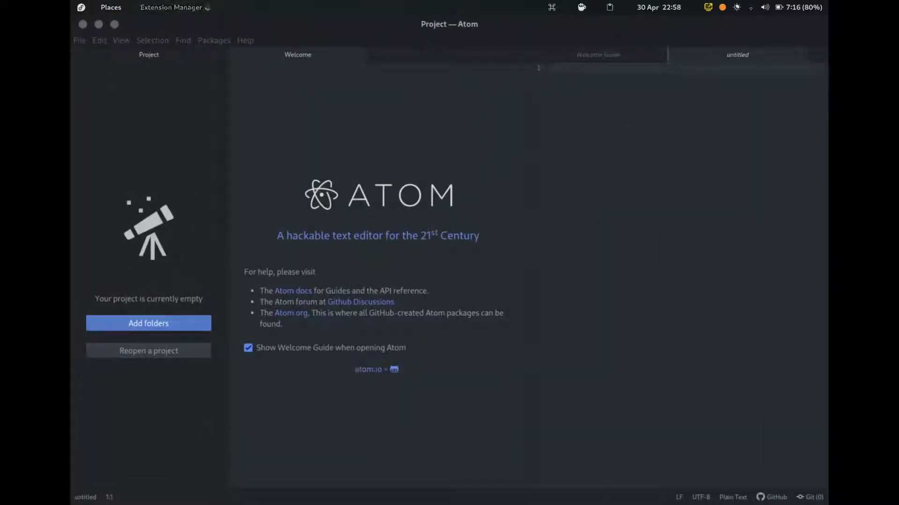
Step: Expand the Improved OSK entry and switch the extension off
{"action": "scroll", "coordinate": [300, 211], "scroll_direction": "down", "scroll_amount": 1}
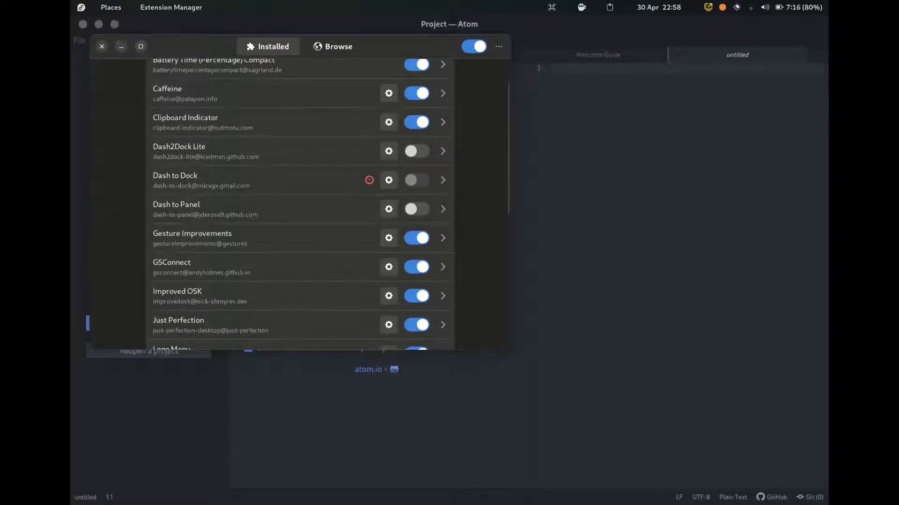
{"action": "scroll", "coordinate": [299, 211], "scroll_direction": "down", "scroll_amount": 1}
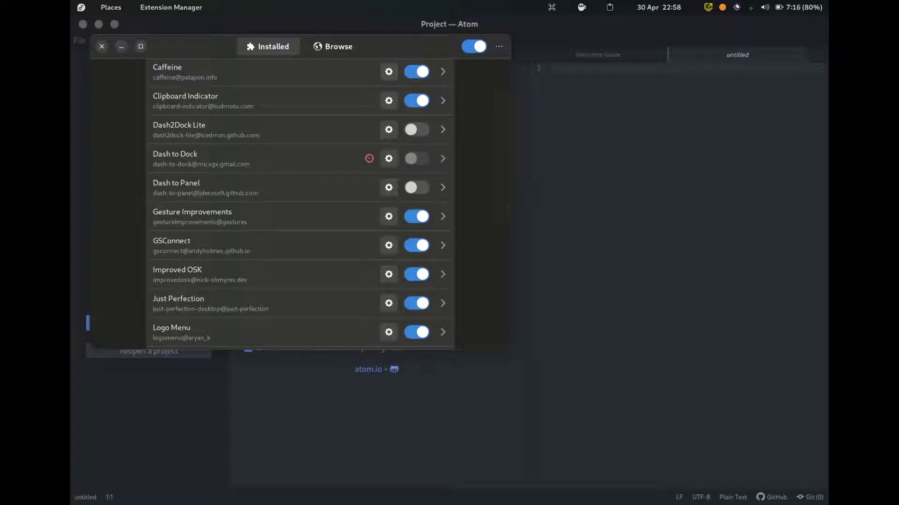
{"action": "left_click", "coordinate": [442, 274]}
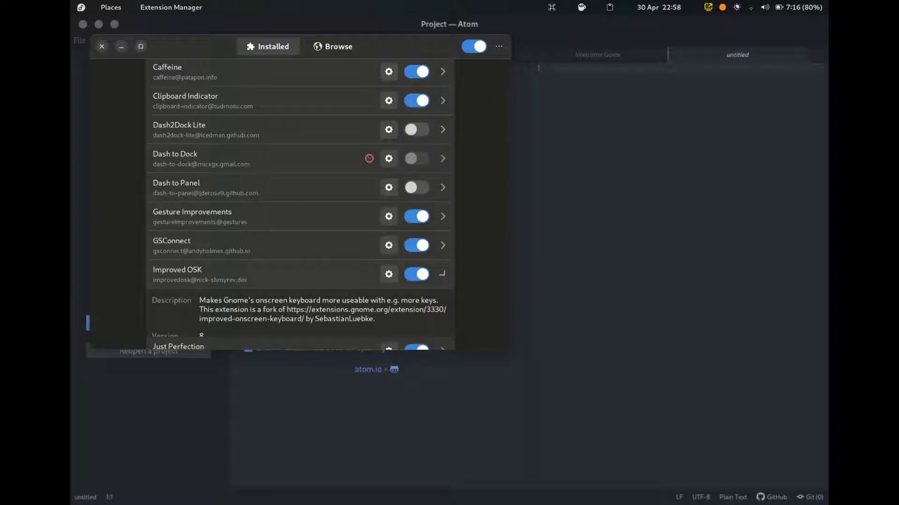
{"action": "scroll", "coordinate": [300, 206], "scroll_direction": "down", "scroll_amount": 5}
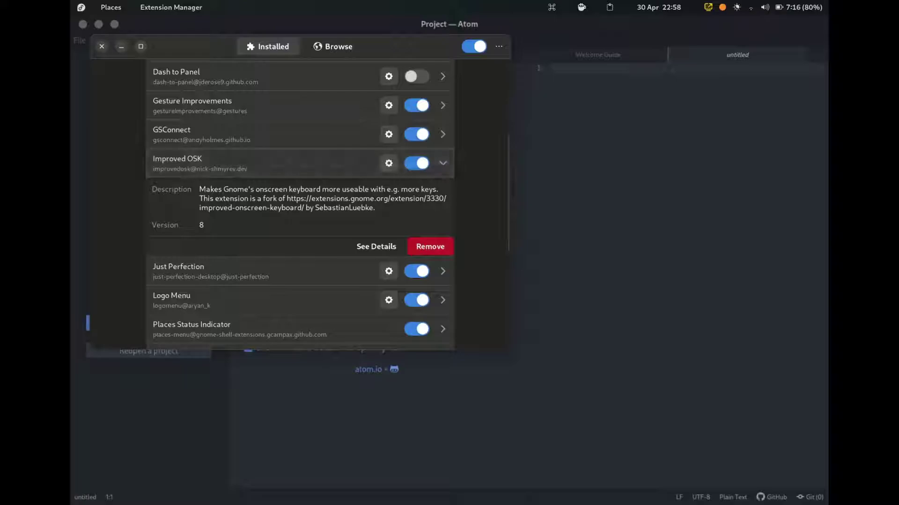
{"action": "left_click", "coordinate": [416, 163]}
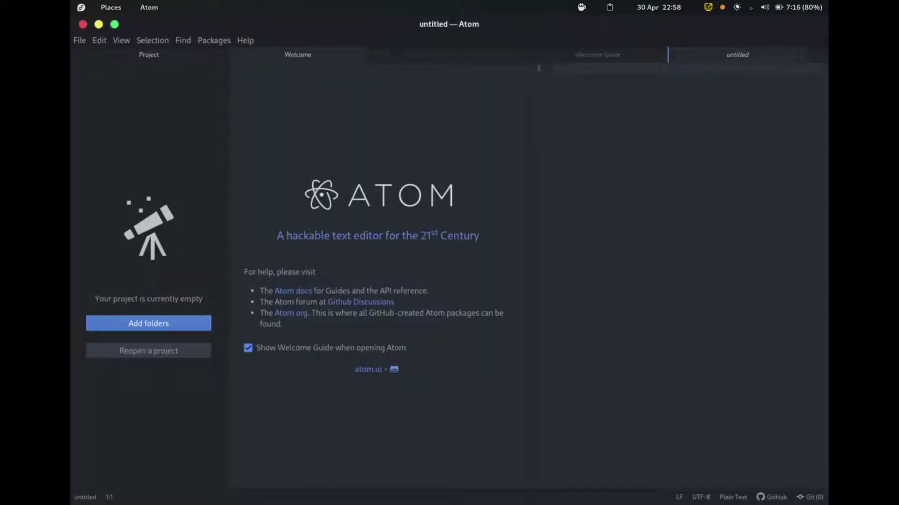
Step: Leave Atom, move to the neighbouring workspace, and launch Brave from the app grid
{"action": "key", "text": "alt+Tab"}
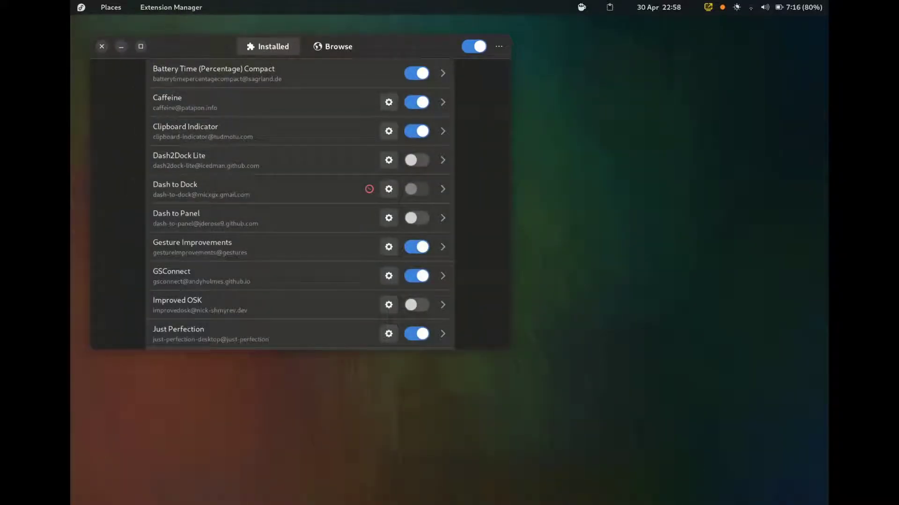
{"action": "key", "text": "super+Right"}
{"action": "key", "text": "super+a"}
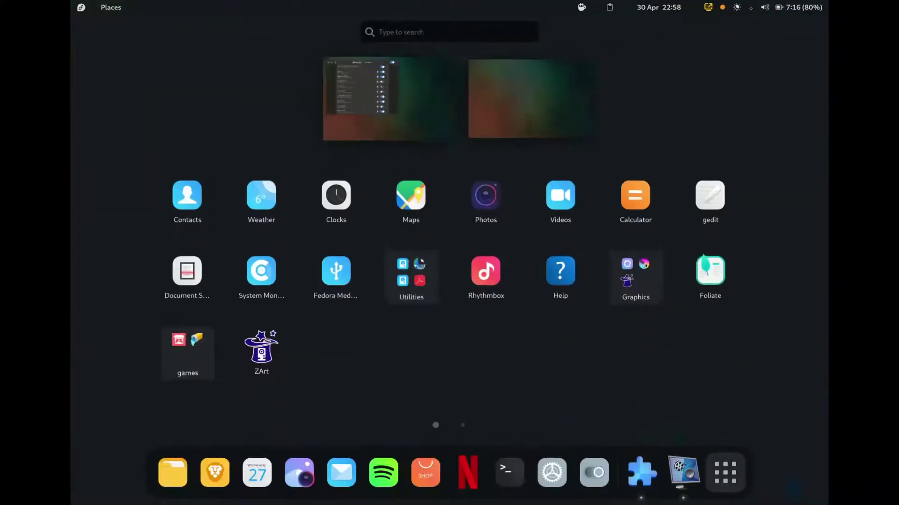
{"action": "left_click", "coordinate": [215, 472]}
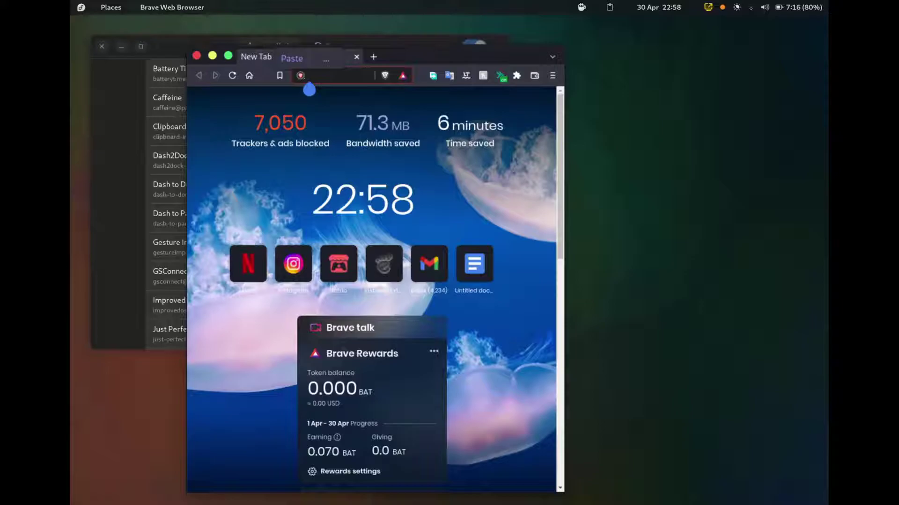
Step: Close Brave and scroll Extension Manager's list back to Improved OSK
{"action": "key", "text": "ctrl+w"}
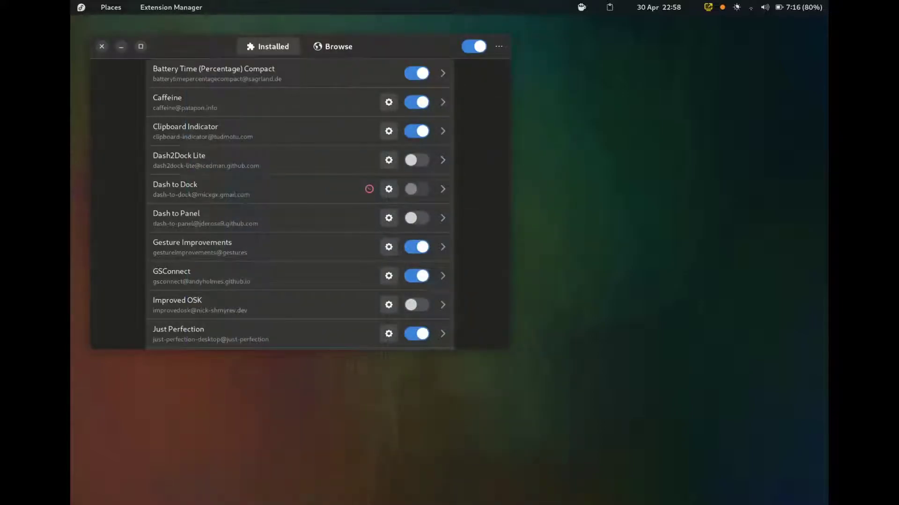
{"action": "scroll", "coordinate": [301, 204], "scroll_direction": "up", "scroll_amount": 1}
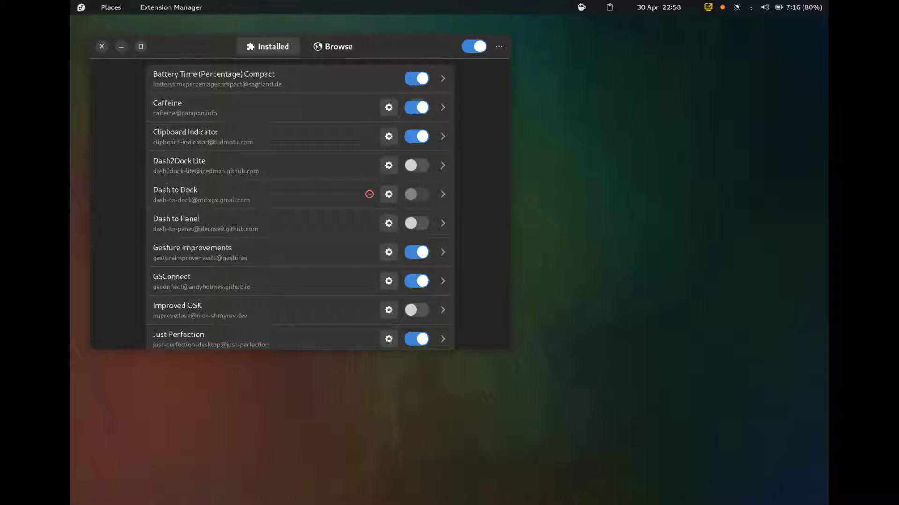
{"action": "scroll", "coordinate": [300, 204], "scroll_direction": "up", "scroll_amount": 2}
{"action": "scroll", "coordinate": [301, 204], "scroll_direction": "down", "scroll_amount": 4}
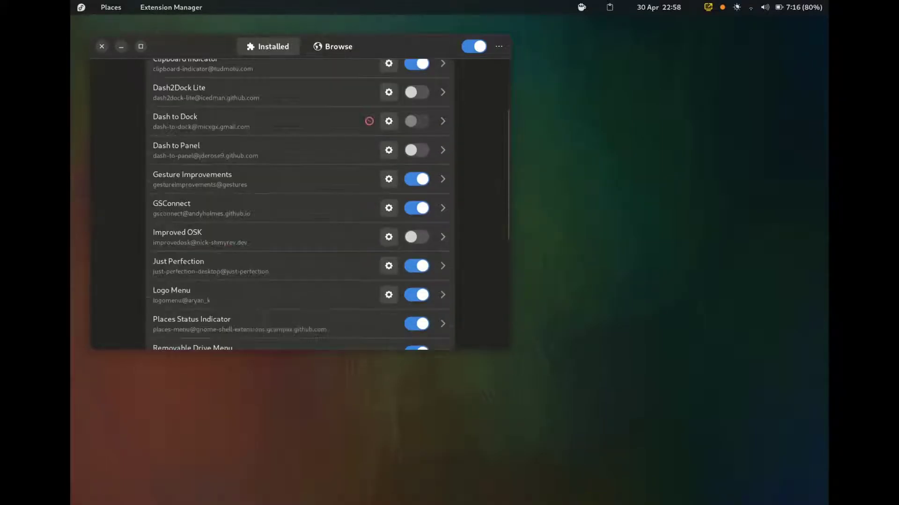
{"action": "scroll", "coordinate": [300, 204], "scroll_direction": "down", "scroll_amount": 1}
Step: Switch Improved OSK back on and view the keyboard's input language options
{"action": "left_click", "coordinate": [299, 214]}
{"action": "left_click", "coordinate": [416, 215]}
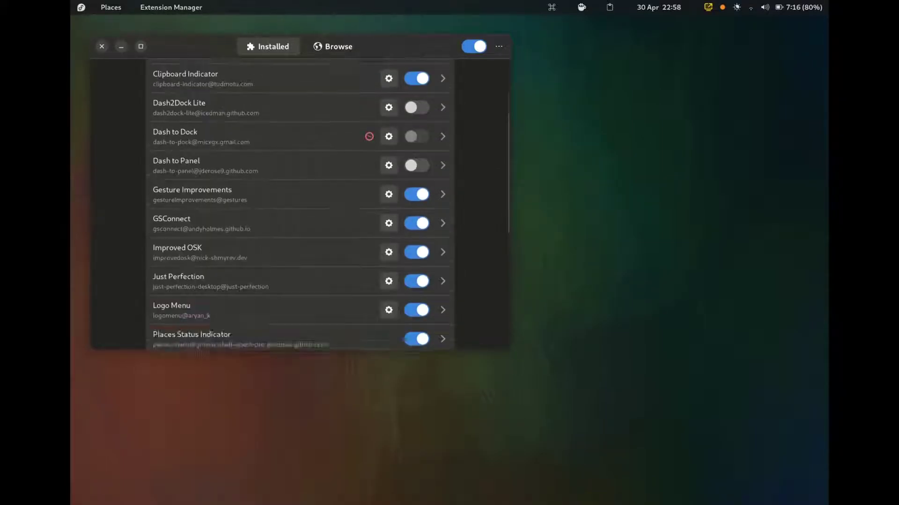
{"action": "scroll", "coordinate": [300, 204], "scroll_direction": "up", "scroll_amount": 2}
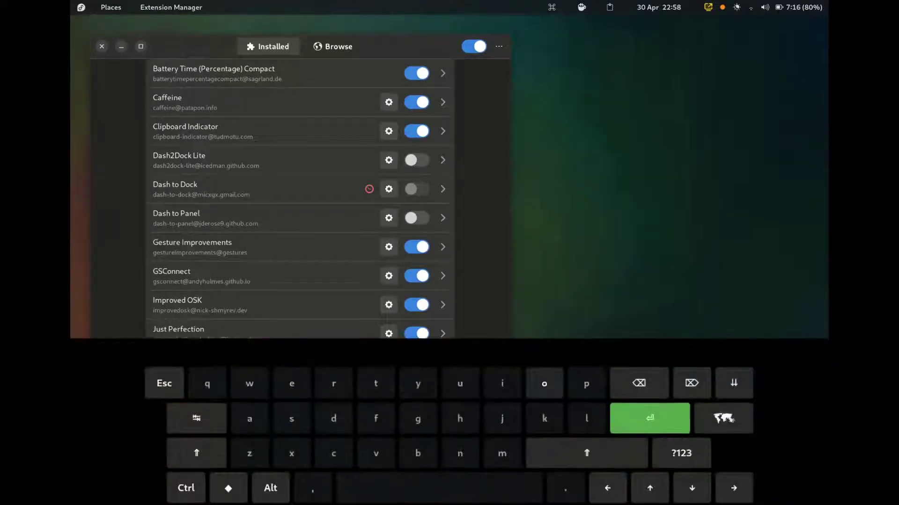
{"action": "left_click", "coordinate": [724, 418]}
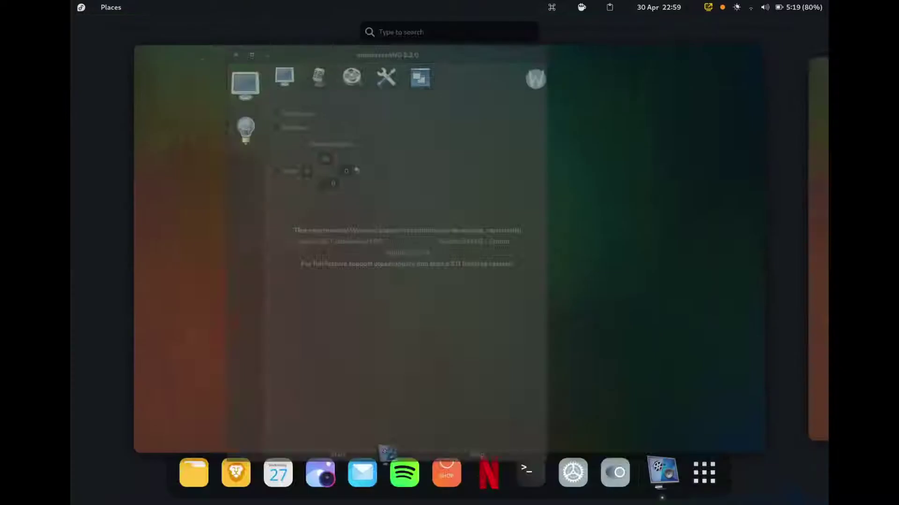
{"action": "key", "text": "super"}
{"action": "key", "text": "super"}
{"action": "key", "text": "super"}
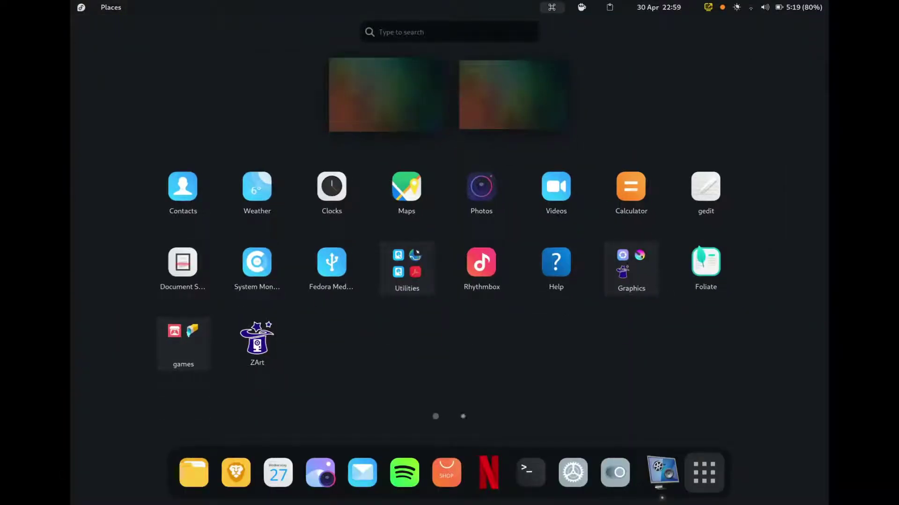
Step: Open the Activities overview and flip through the app grid pages
{"action": "scroll", "coordinate": [449, 262], "scroll_direction": "down", "scroll_amount": 1}
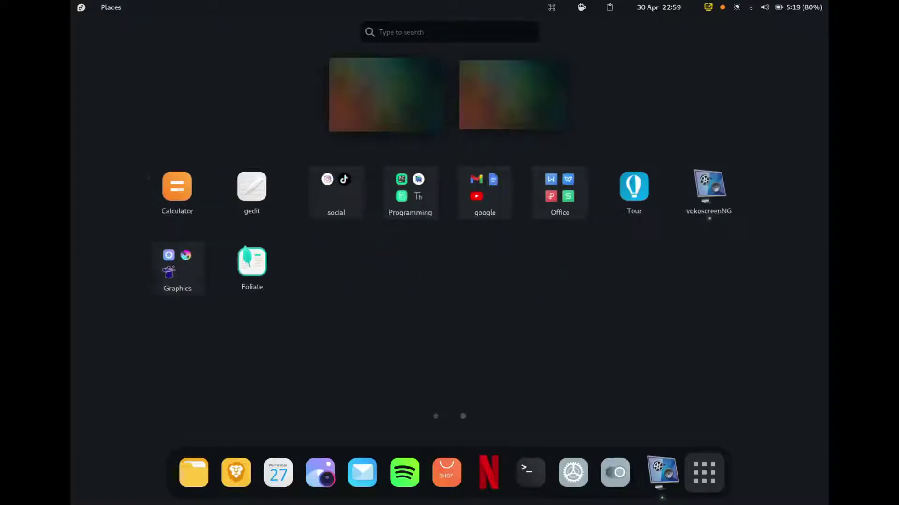
{"action": "scroll", "coordinate": [450, 262], "scroll_direction": "up", "scroll_amount": 1}
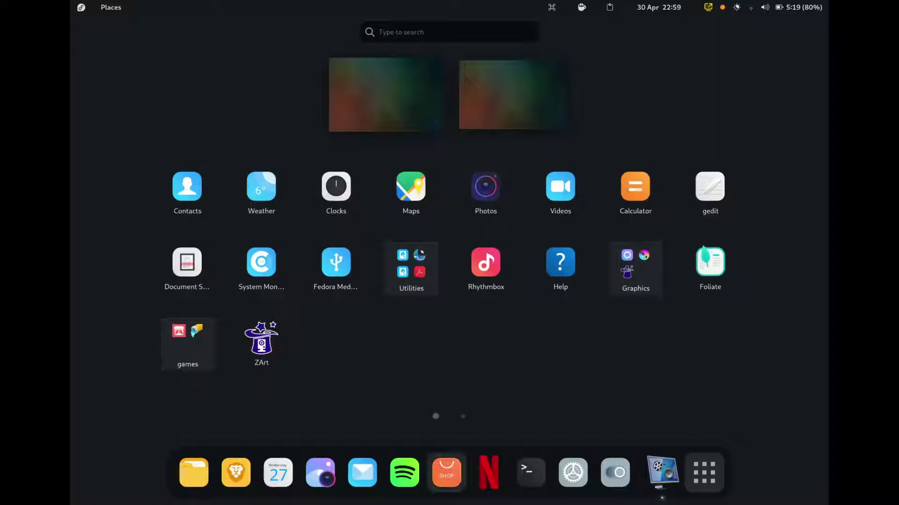
Step: Launch GNOME Software, browse the Explore page's featured and new apps, and open an app's details
{"action": "left_click", "coordinate": [446, 473]}
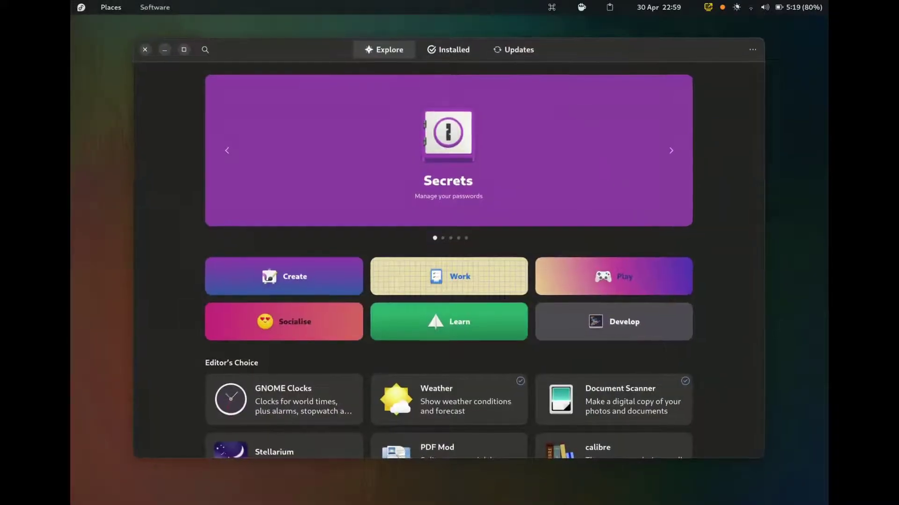
{"action": "scroll", "coordinate": [449, 257], "scroll_direction": "down", "scroll_amount": 5}
{"action": "scroll", "coordinate": [449, 257], "scroll_direction": "down", "scroll_amount": 5}
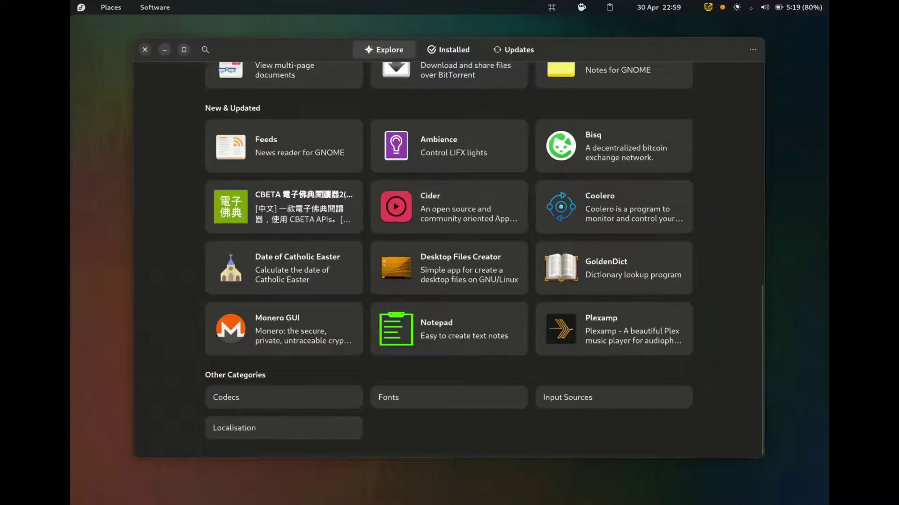
{"action": "scroll", "coordinate": [448, 258], "scroll_direction": "up", "scroll_amount": 5}
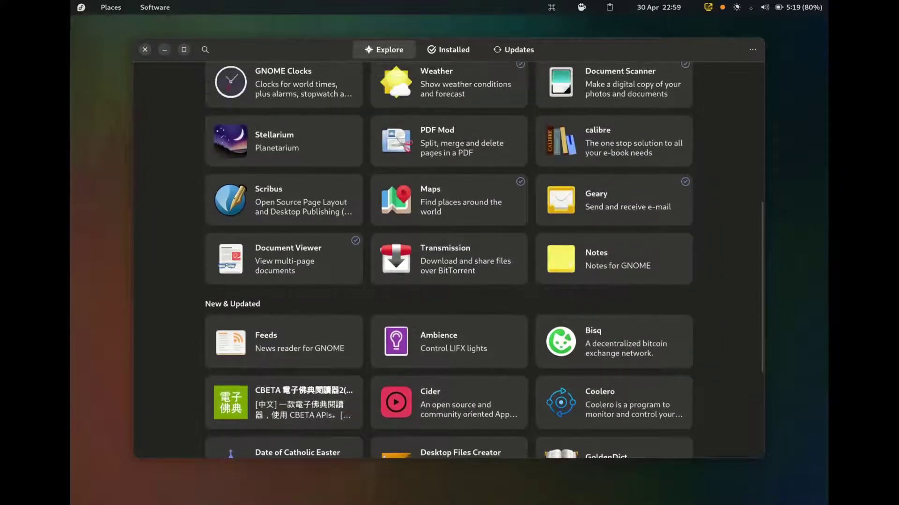
{"action": "left_click", "coordinate": [449, 258]}
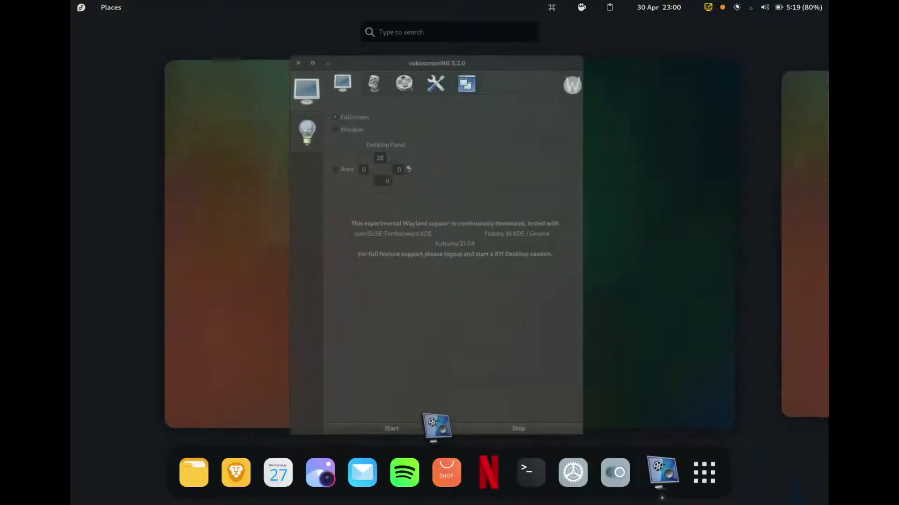
{"action": "key", "text": "super"}
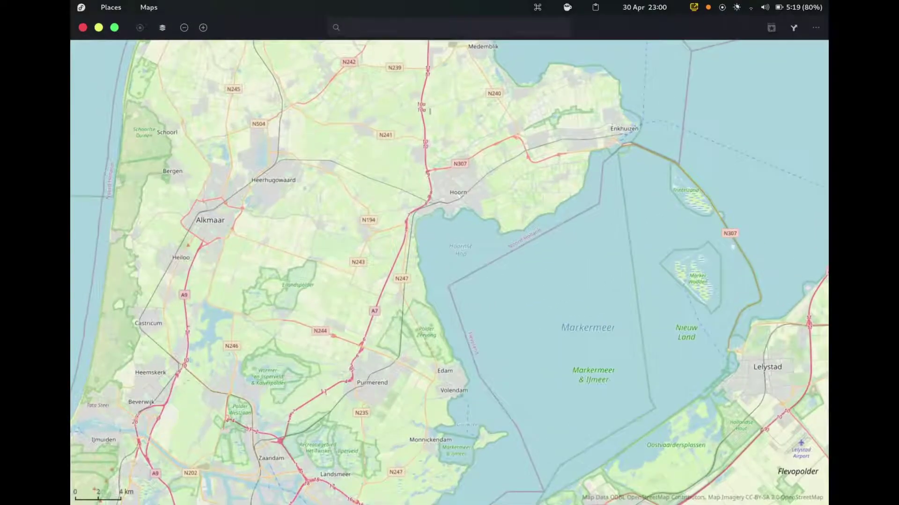
Step: Toggle the overview and app grid over the full-screen Maps window, then return to Maps
{"action": "key", "text": "super+a"}
{"action": "key", "text": "super+a"}
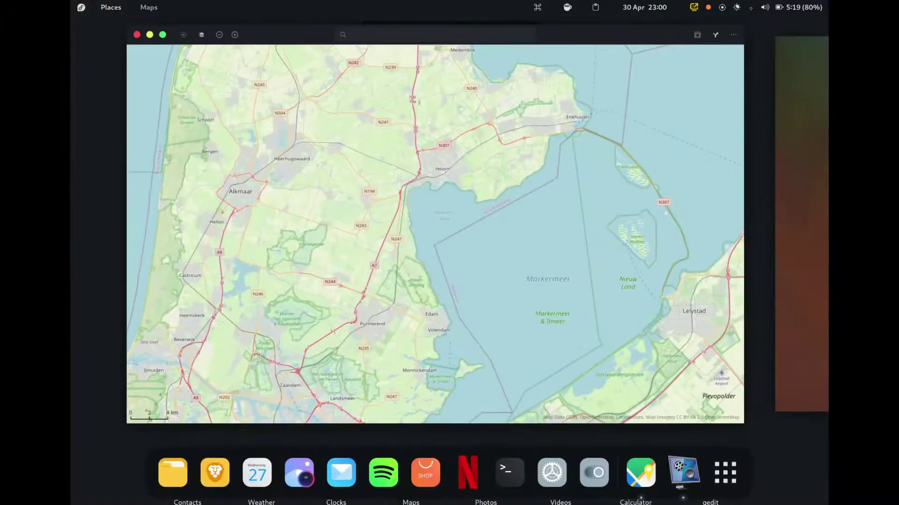
{"action": "key", "text": "super"}
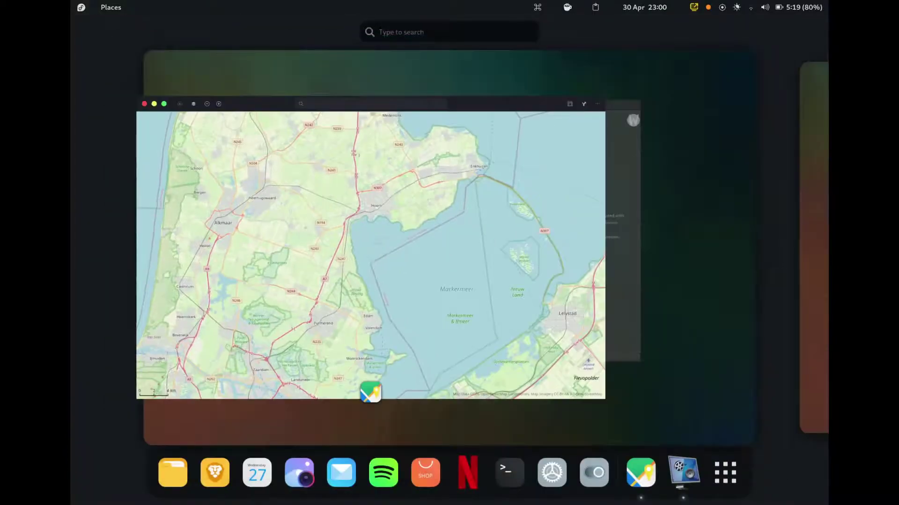
{"action": "key", "text": "super"}
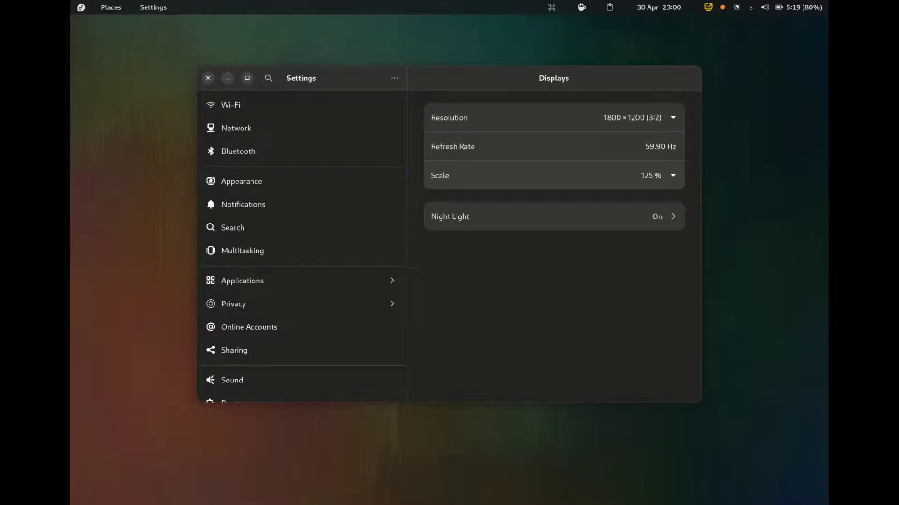
Step: Select the Multitasking page and scroll the Settings sidebar to the bottom
{"action": "left_click", "coordinate": [301, 250]}
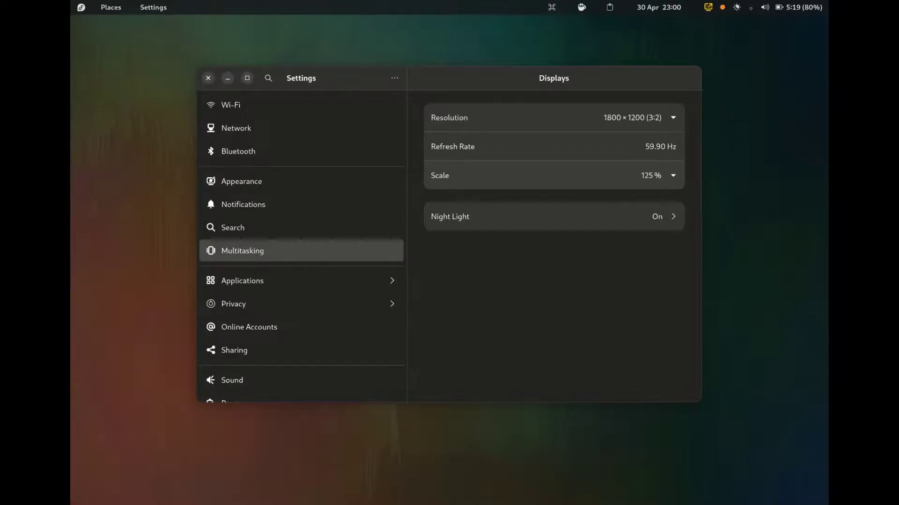
{"action": "scroll", "coordinate": [302, 247], "scroll_direction": "down", "scroll_amount": 1}
{"action": "scroll", "coordinate": [302, 247], "scroll_direction": "down", "scroll_amount": 1}
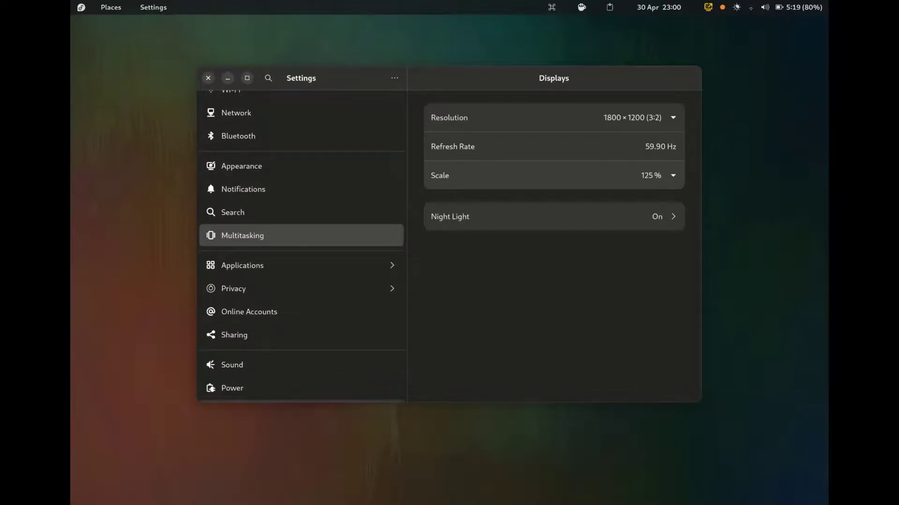
{"action": "scroll", "coordinate": [302, 247], "scroll_direction": "down", "scroll_amount": 10}
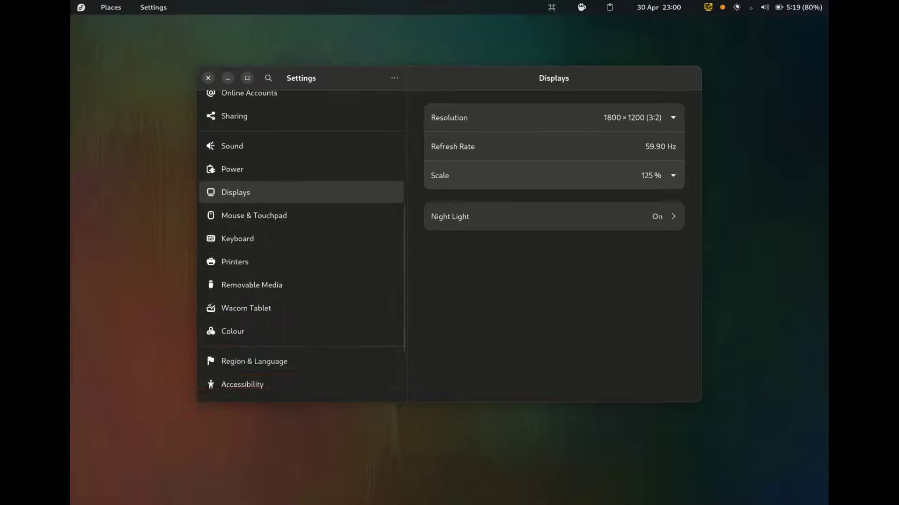
Step: Show the About page with Surface Go and Fedora Linux 36 details in a maximized window
{"action": "left_click", "coordinate": [232, 387]}
{"action": "scroll", "coordinate": [554, 248], "scroll_direction": "down", "scroll_amount": 3}
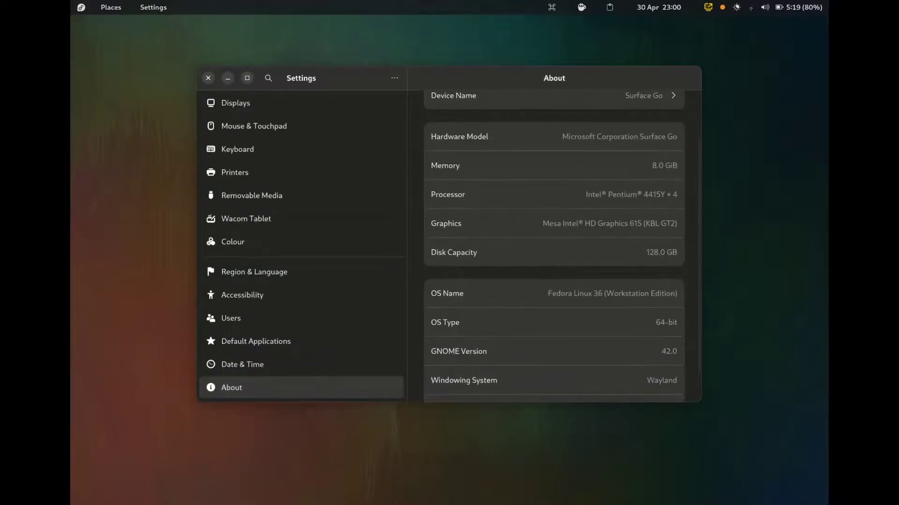
{"action": "scroll", "coordinate": [554, 248], "scroll_direction": "up", "scroll_amount": 3}
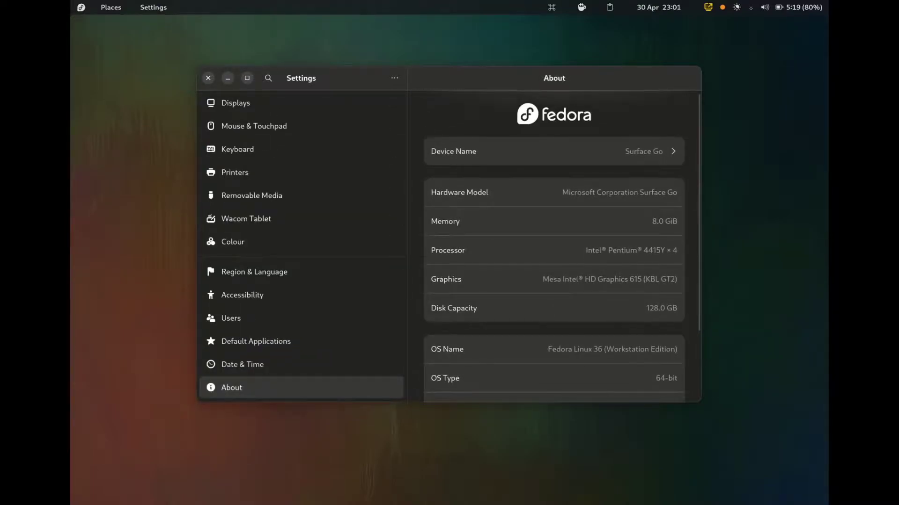
{"action": "key", "text": "super+Up"}
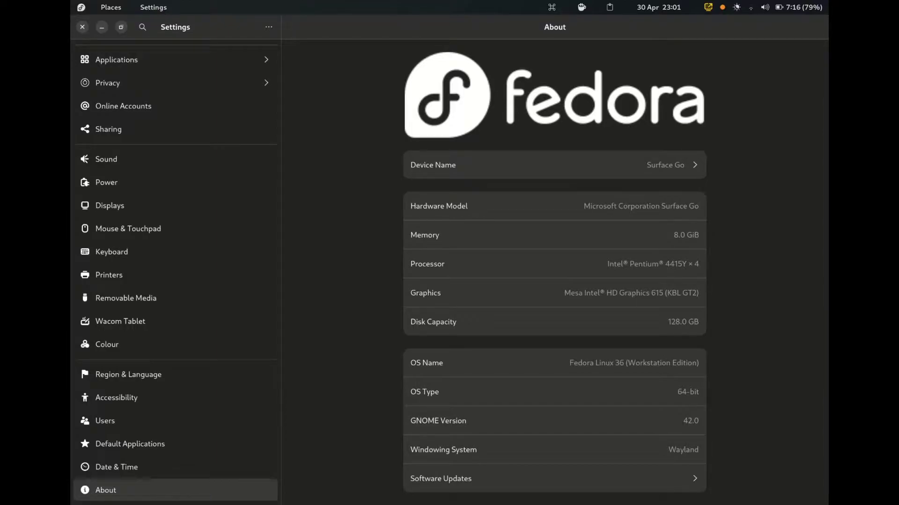
Step: Quit Settings with Ctrl+Q and open the system menu with volume, Wi-Fi and power controls
{"action": "key", "text": "ctrl+q"}
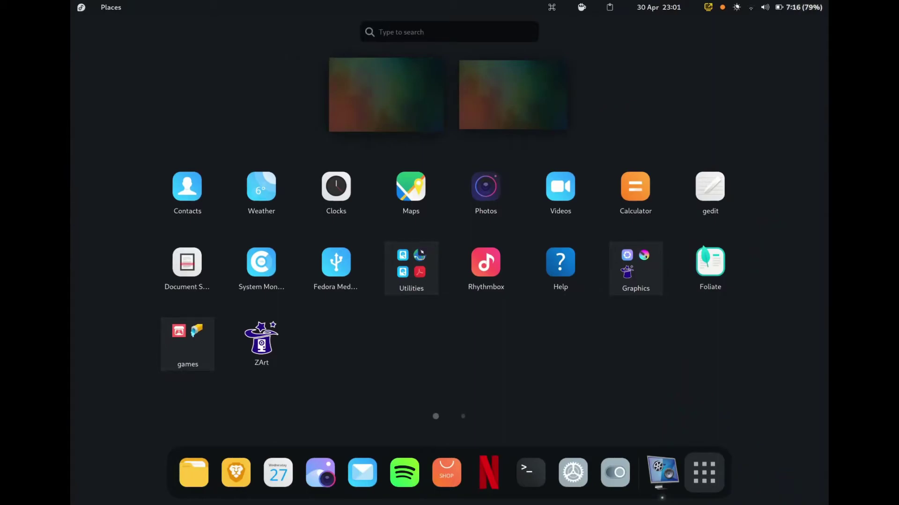
{"action": "key", "text": "super+s"}
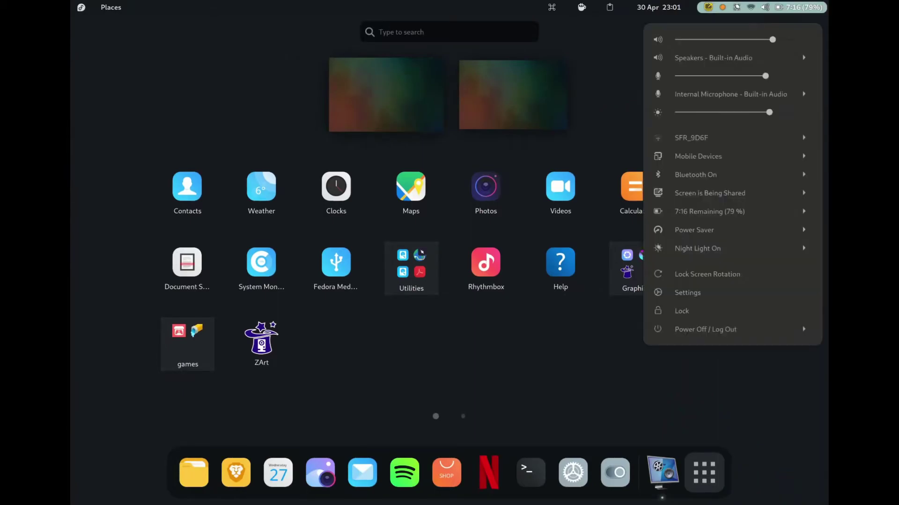